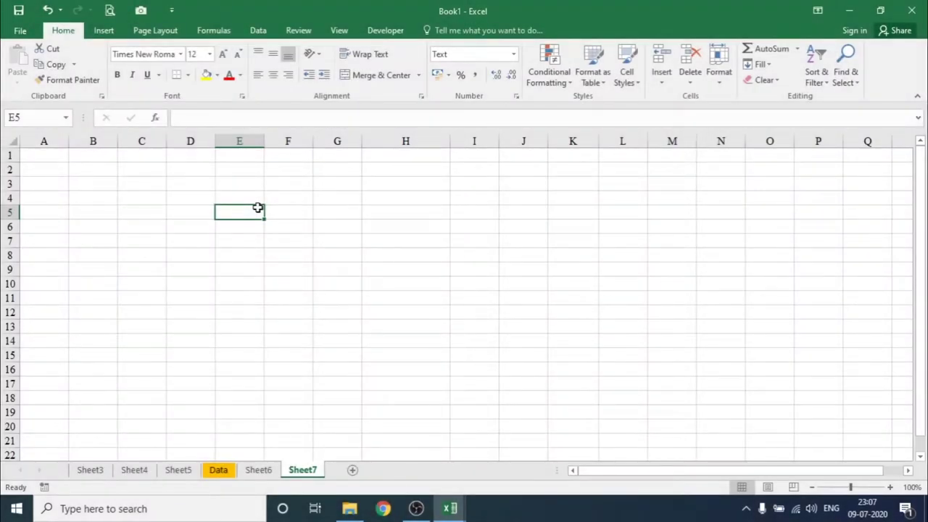
Enter a person's name in C4 and fill it down into C5 with Ctrl+D.
left_click(141, 193)
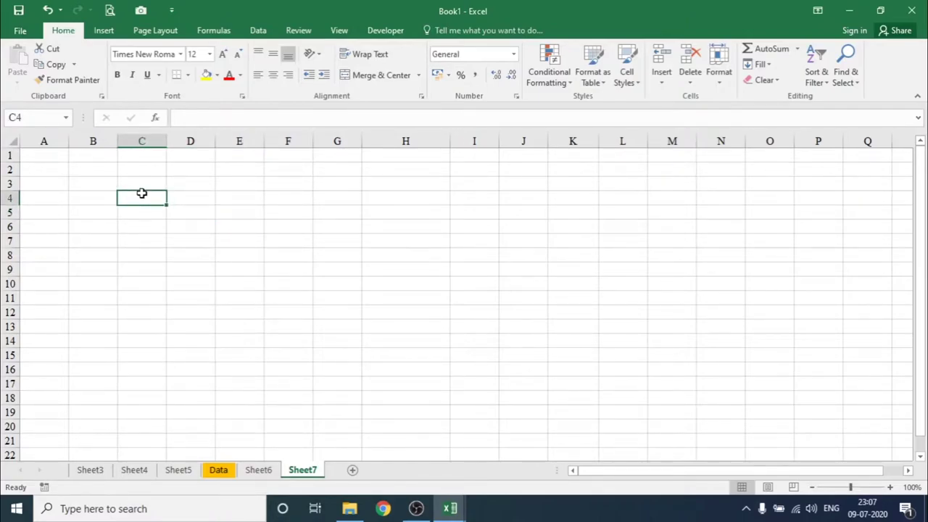
type("Pre")
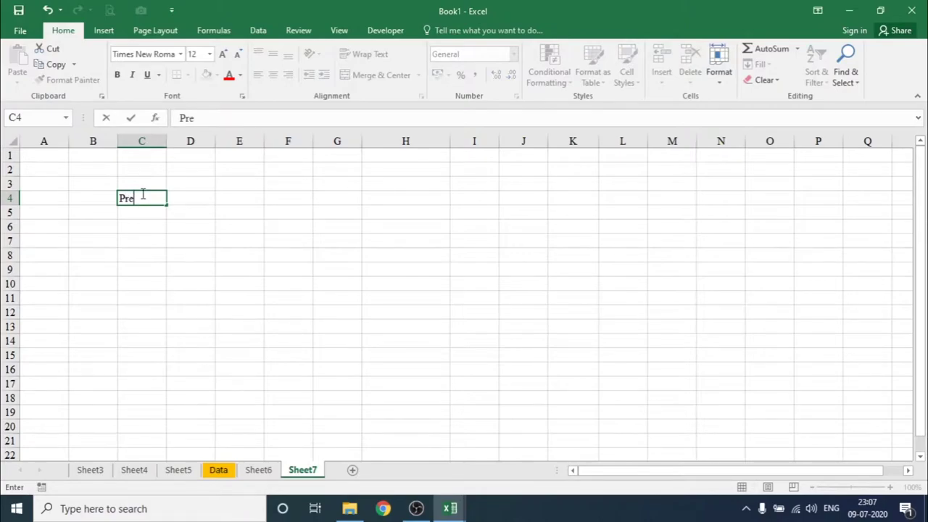
type("manand")
key("Return")
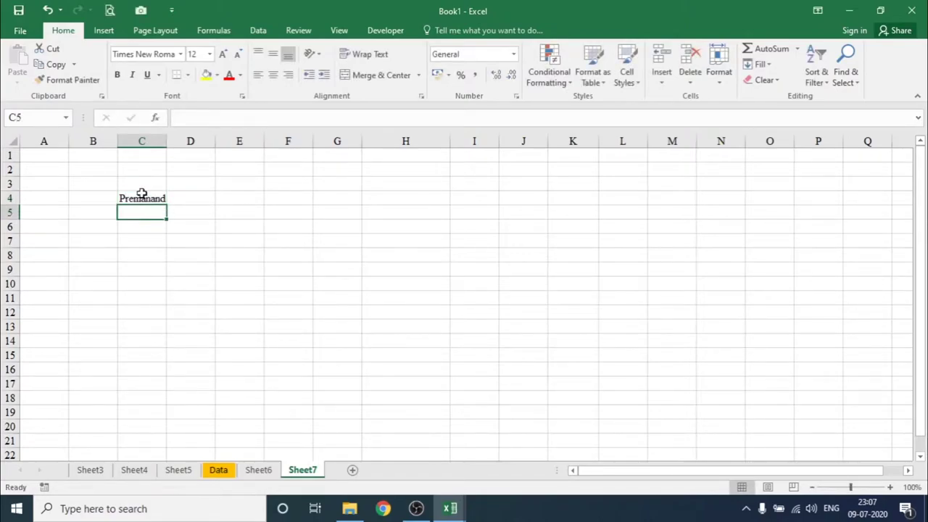
left_click_drag(142, 194, 144, 209)
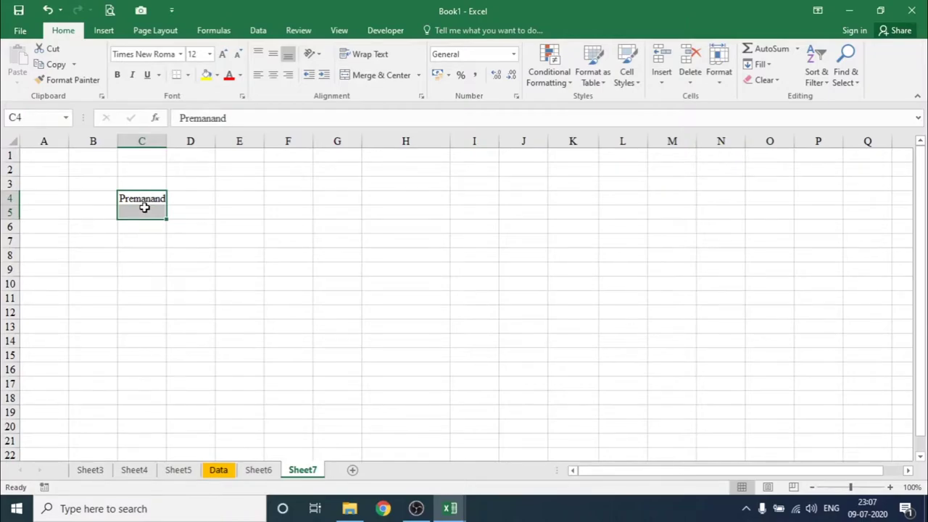
key("ctrl+d")
left_click_drag(145, 200, 147, 209)
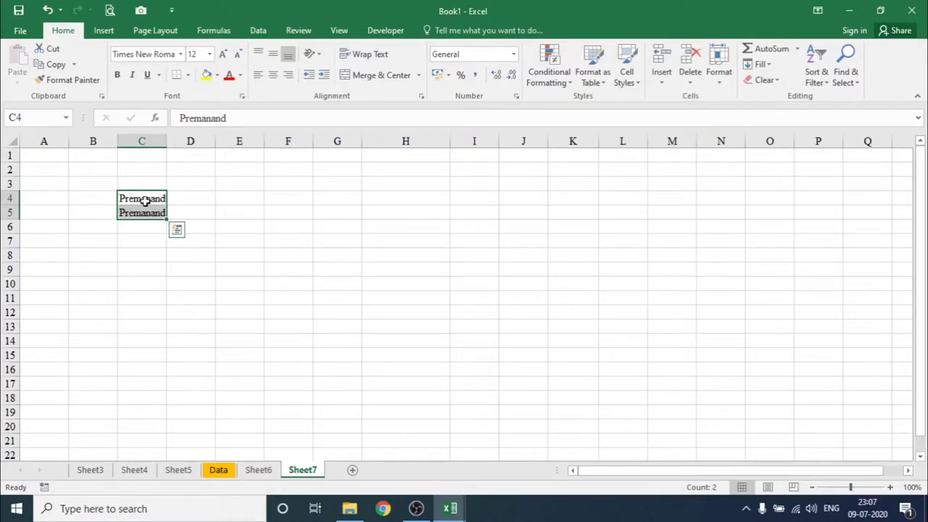
left_click(145, 201)
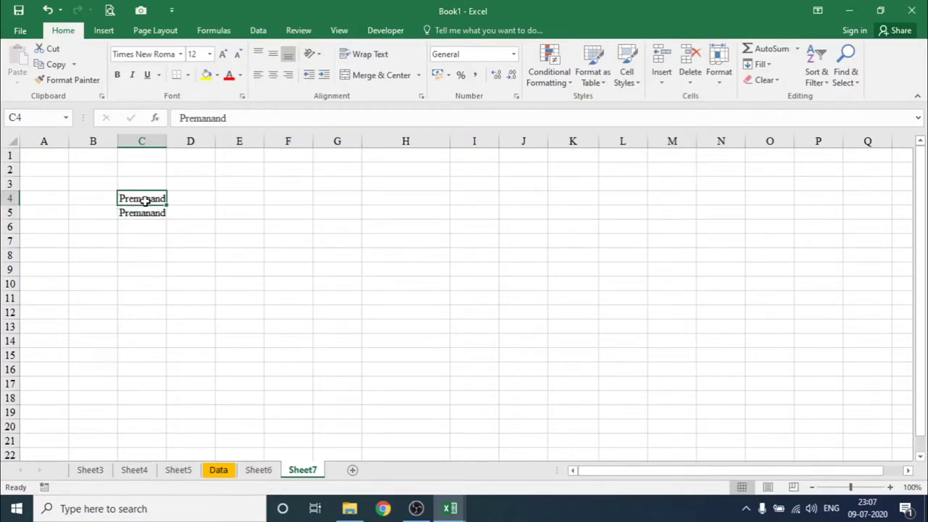
Copy the name in C4 and paste it into E4 with Ctrl+C and Ctrl+V.
key("ctrl+c")
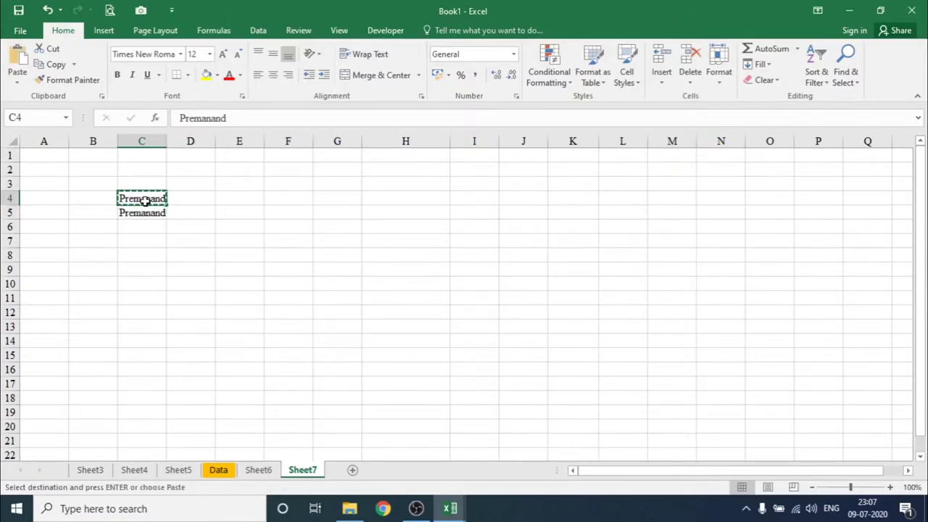
left_click(244, 195)
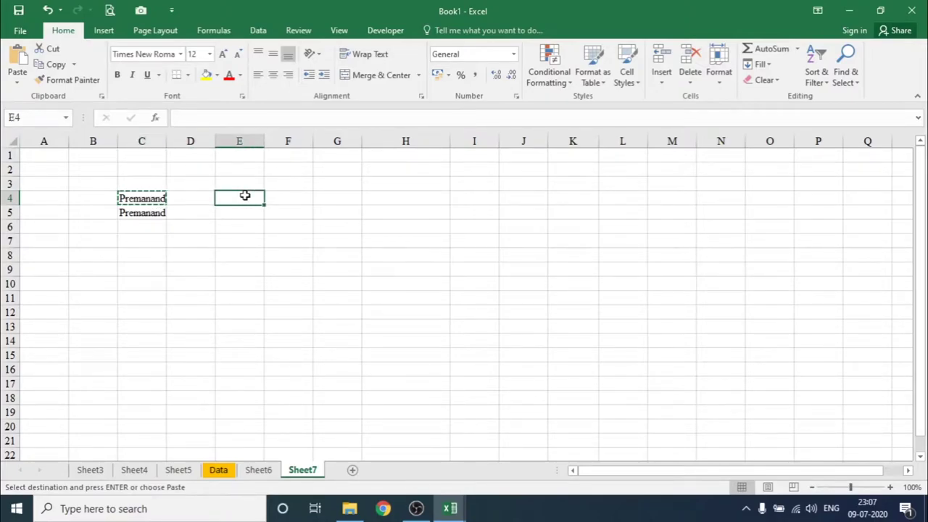
key("ctrl+v")
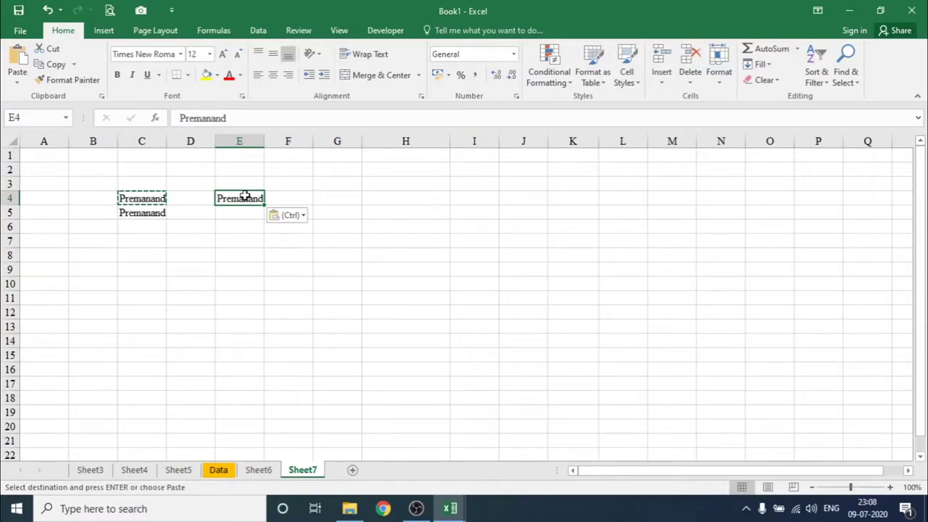
left_click(161, 245)
key("Escape")
Copy C4 with the Home ribbon Copy button and paste it into E9.
left_click(142, 194)
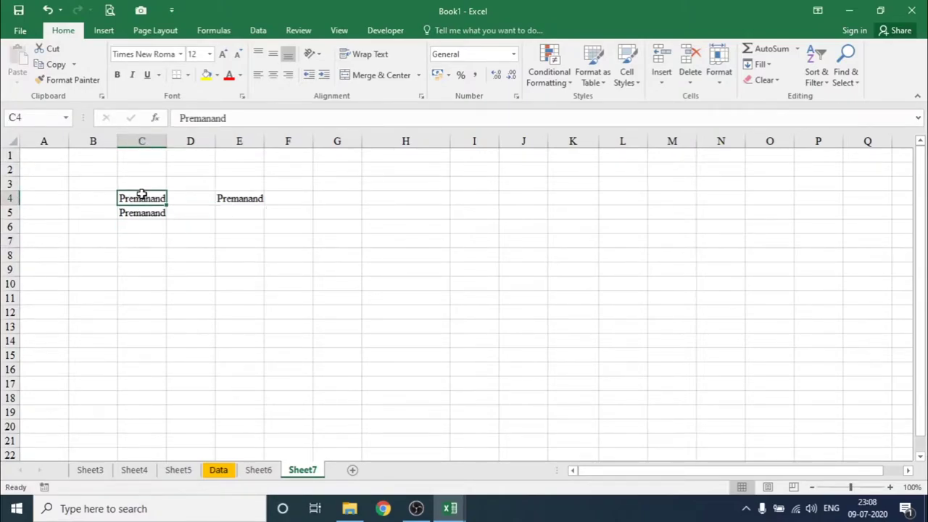
key("ctrl+c")
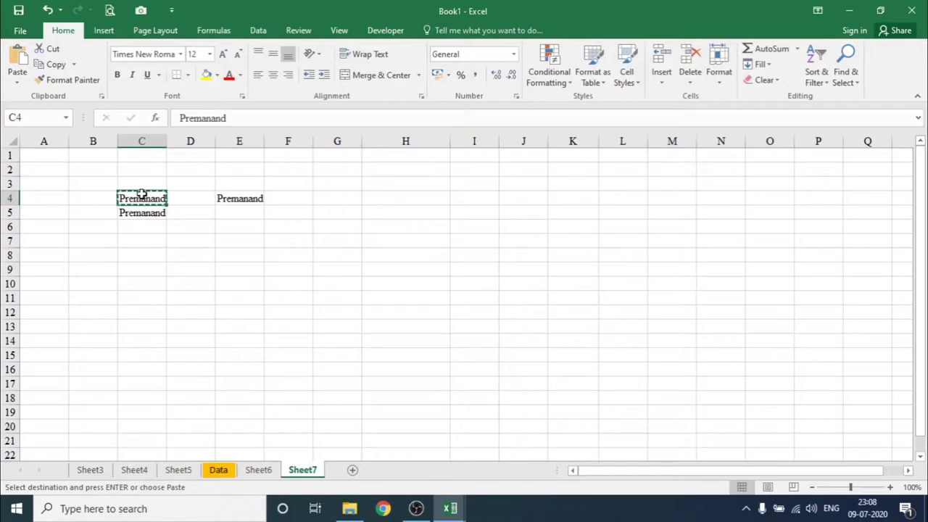
key("Escape")
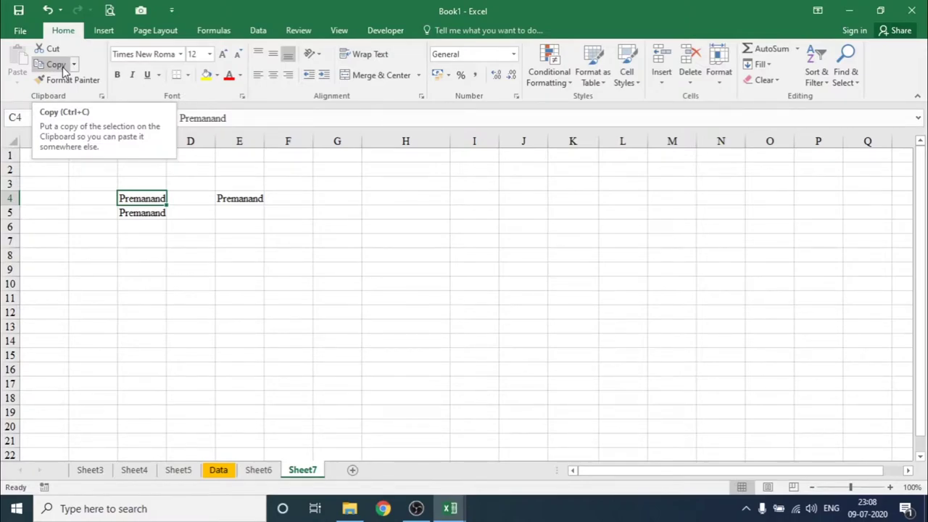
left_click(62, 67)
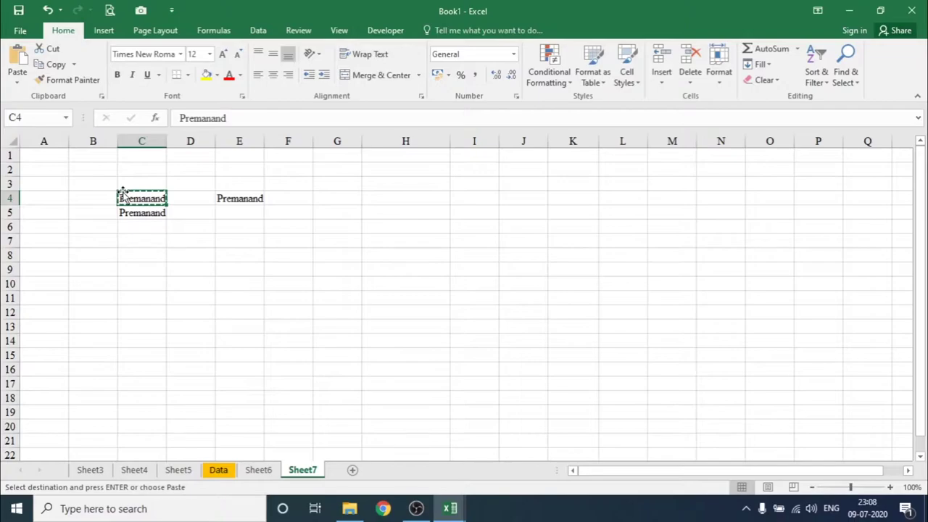
left_click(236, 272)
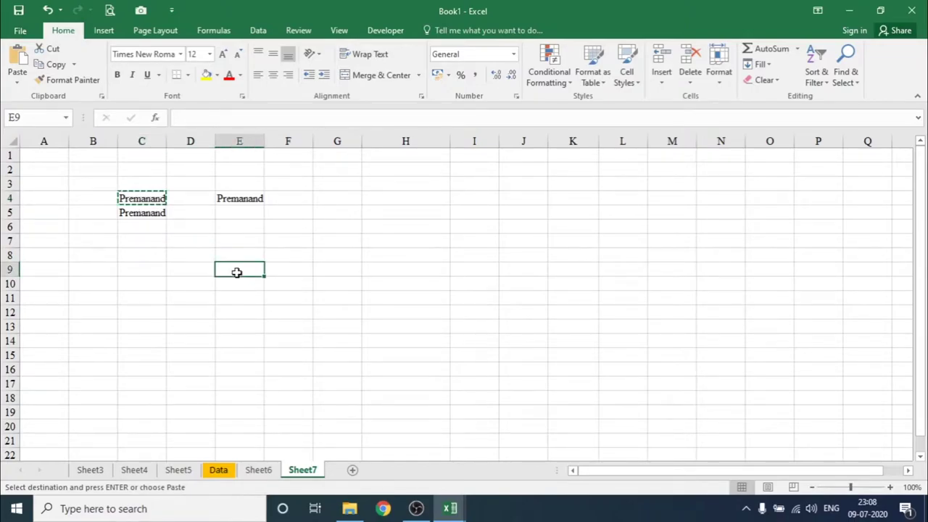
left_click(18, 58)
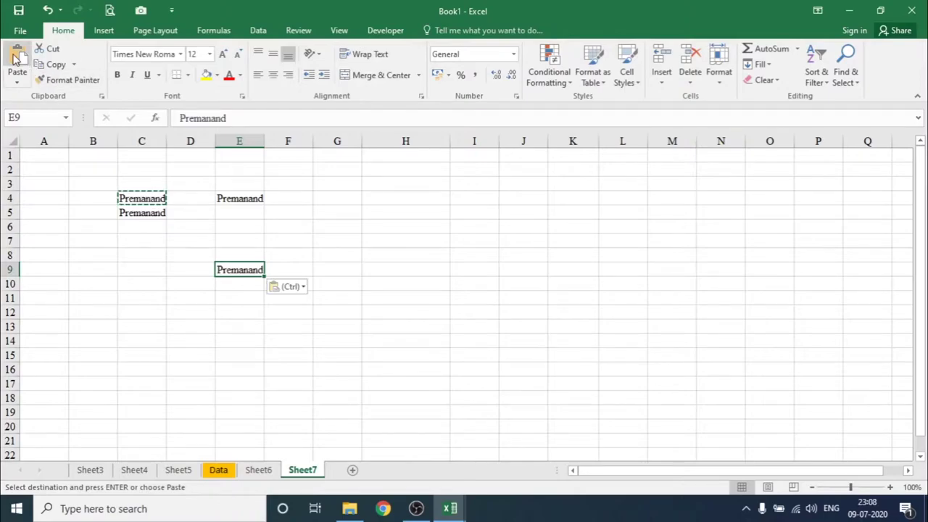
left_click(251, 221)
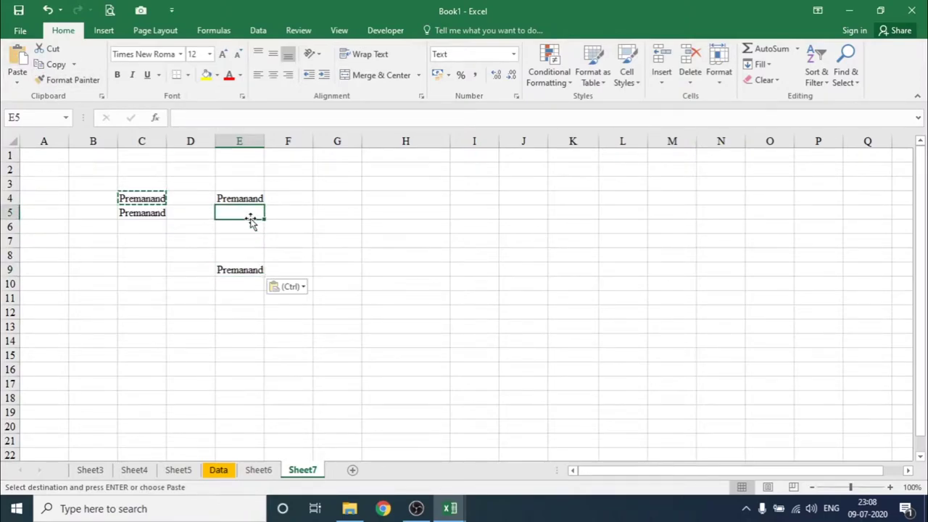
Paste C4:C5 into E5:E6 by keyboard, then undo that attempt.
left_click_drag(153, 206, 144, 213)
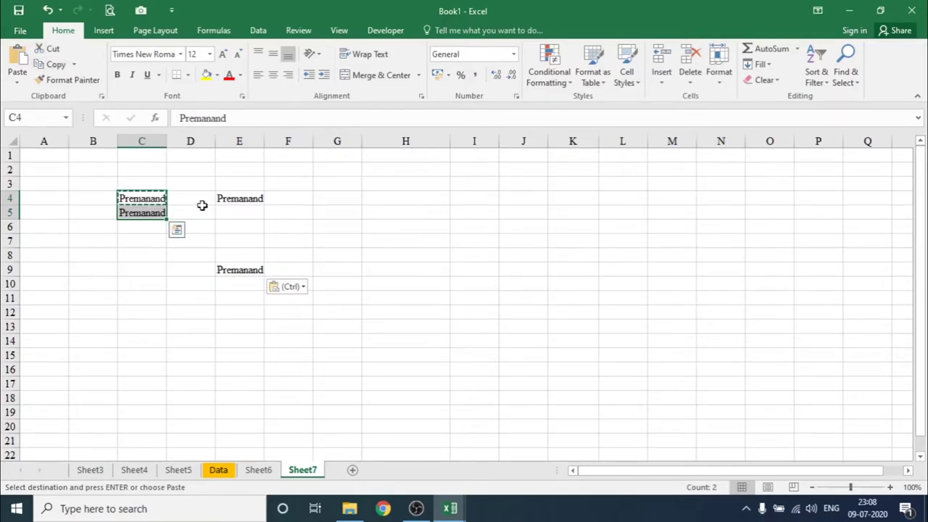
key("ctrl+c")
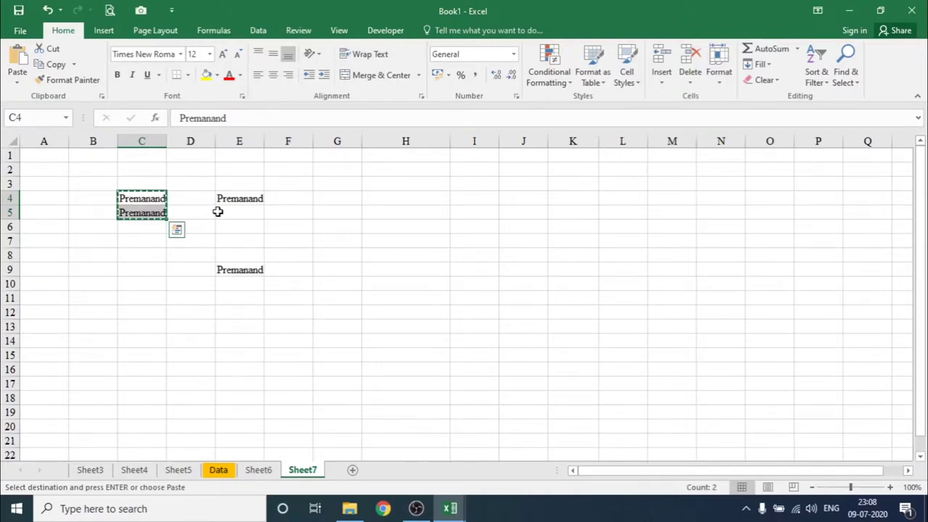
left_click(217, 211)
key("ctrl+v")
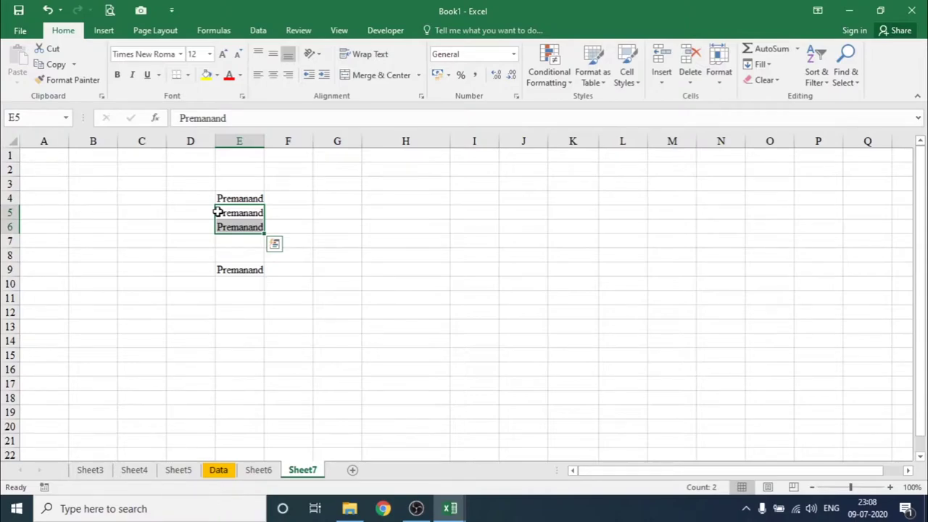
key("ctrl+q")
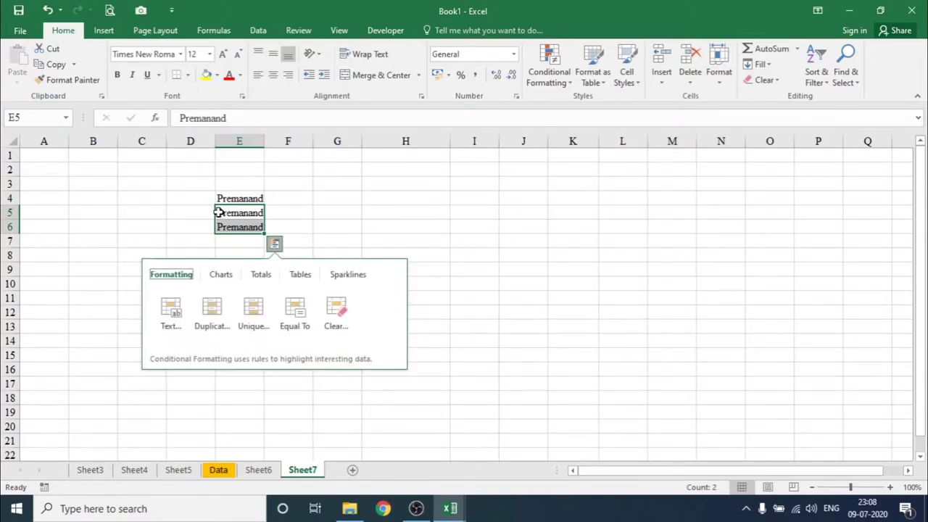
left_click(218, 212)
key("ctrl+z")
left_click(159, 212)
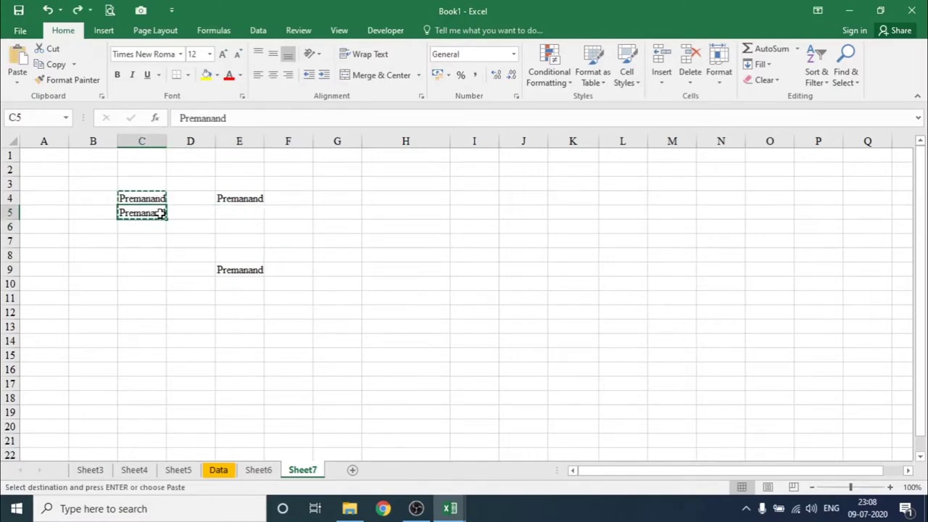
key("Escape")
Cut C4:C5 with the Home ribbon Cut button and paste the names into E5:E6.
left_click_drag(154, 199, 155, 211)
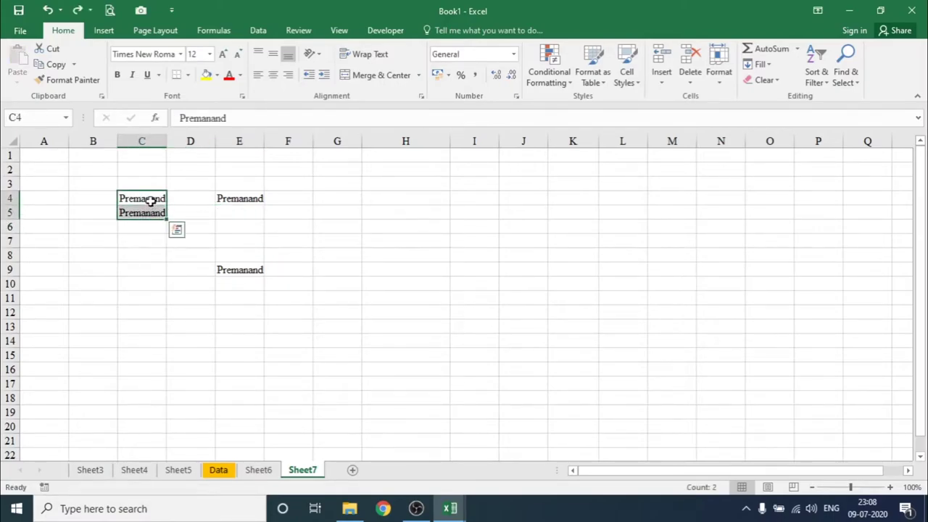
left_click(48, 51)
left_click(239, 216)
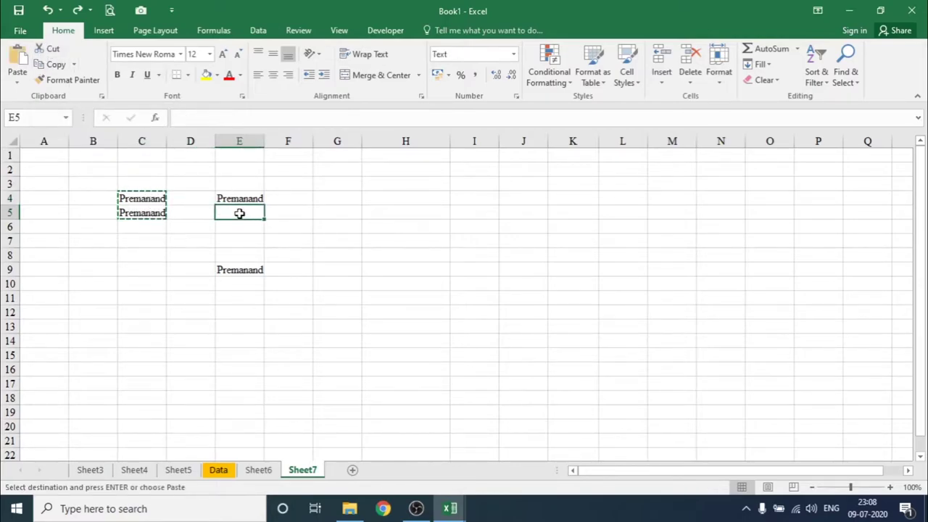
left_click(12, 66)
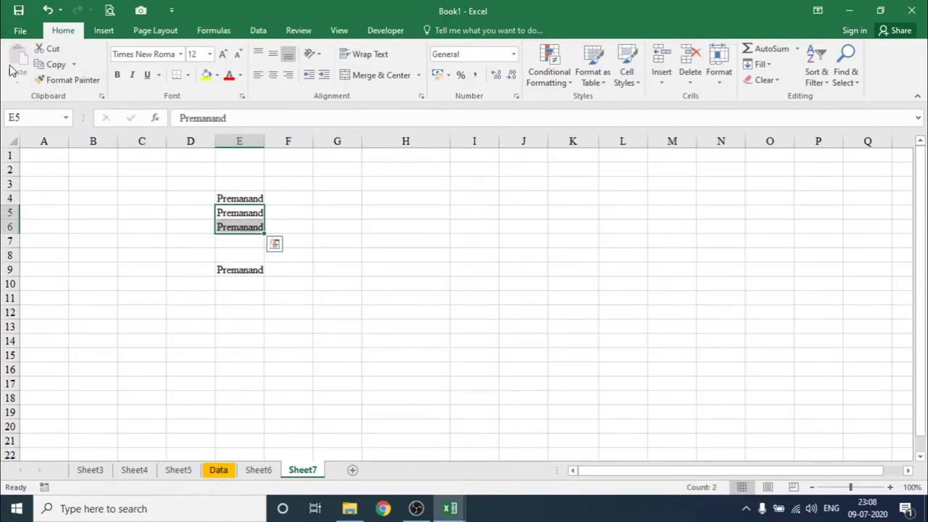
left_click(276, 258)
left_click(236, 226)
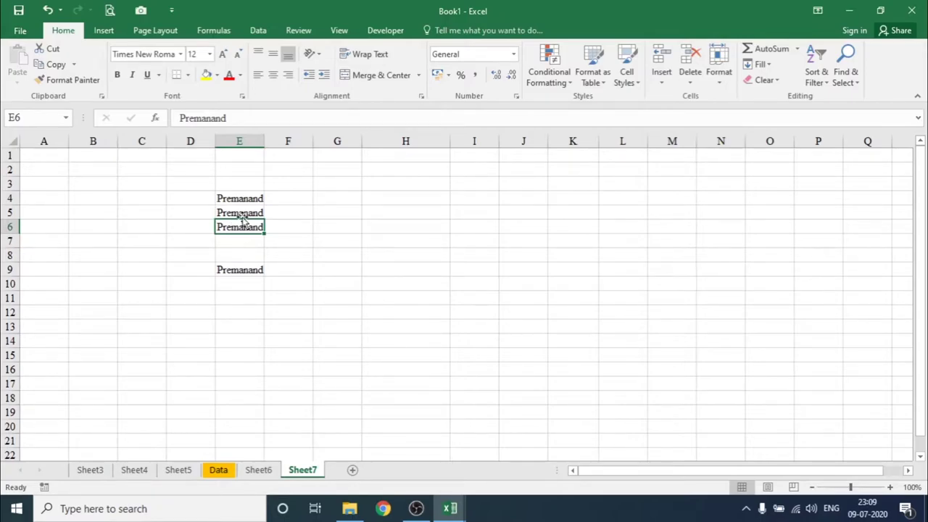
Give E4 a yellow fill and dark blue text.
left_click(246, 198)
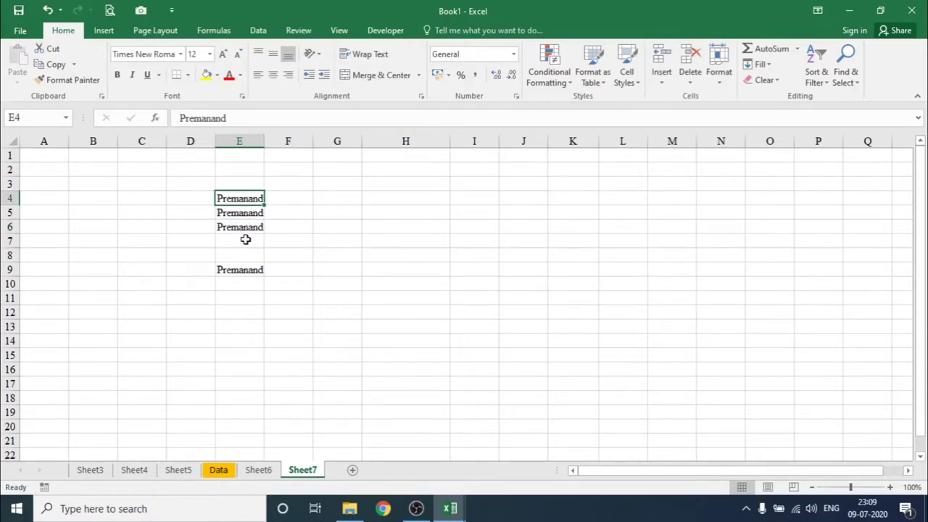
left_click(207, 79)
left_click(229, 75)
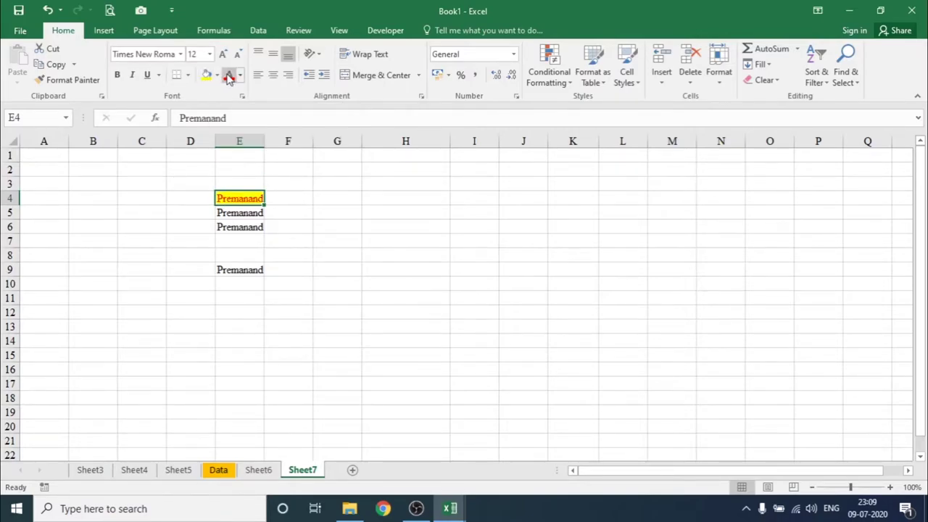
left_click(287, 184)
left_click_drag(264, 140, 266, 141)
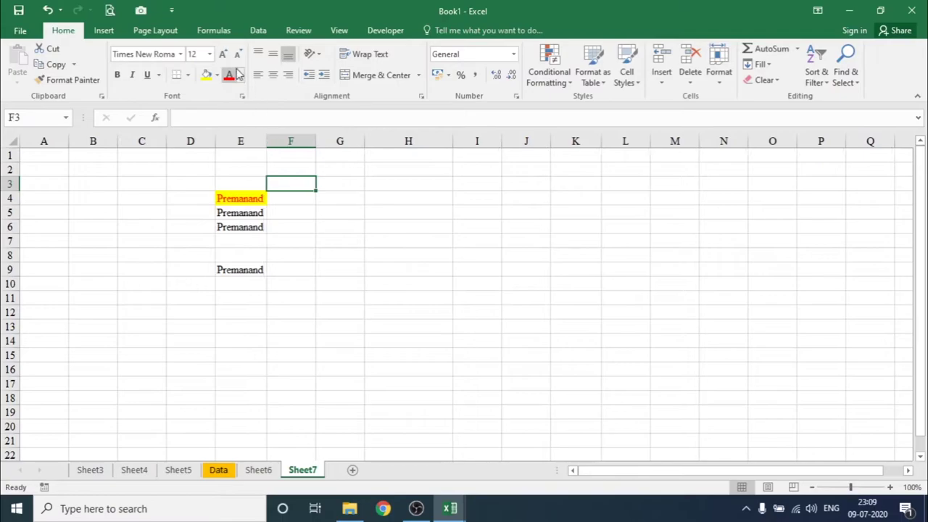
left_click(241, 198)
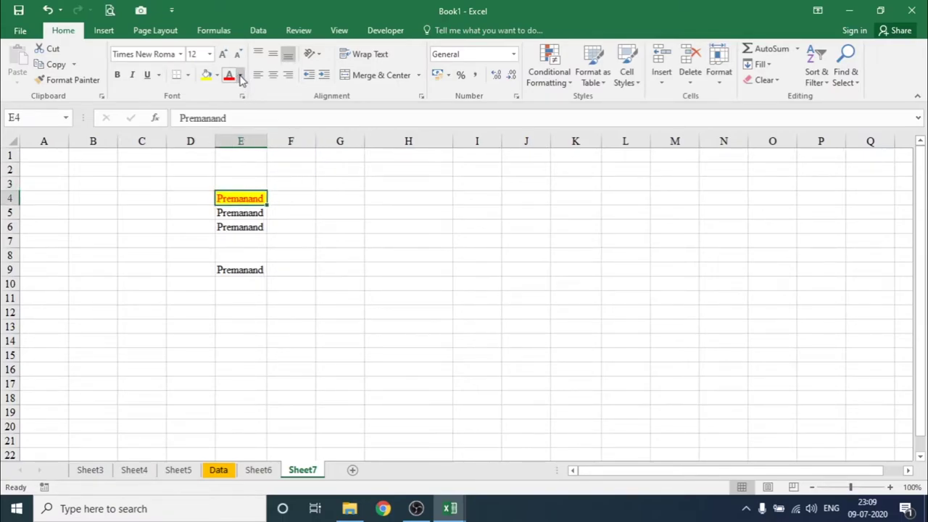
left_click(241, 75)
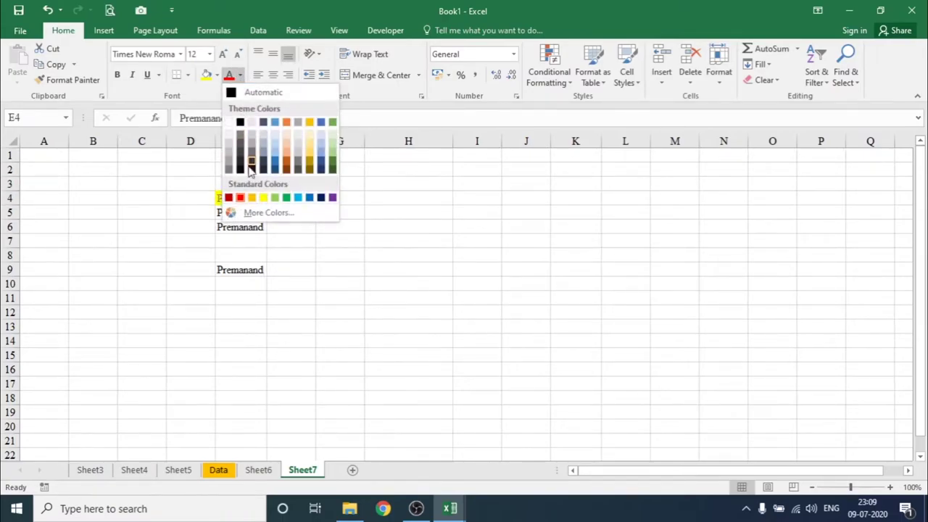
left_click(321, 197)
left_click(312, 252)
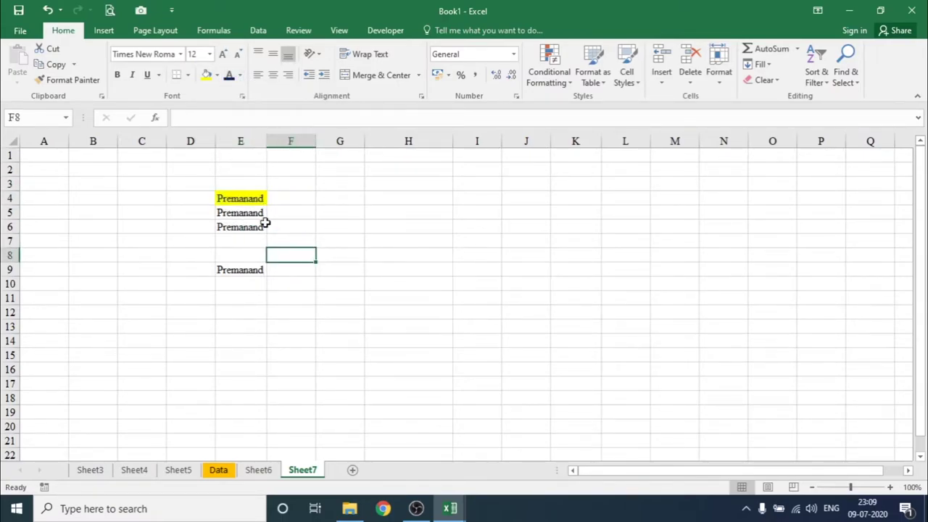
Zoom the sheet in four steps and widen column E to fit the names.
left_click(890, 487)
left_click(890, 487)
left_click(890, 488)
left_click(891, 487)
left_click(890, 488)
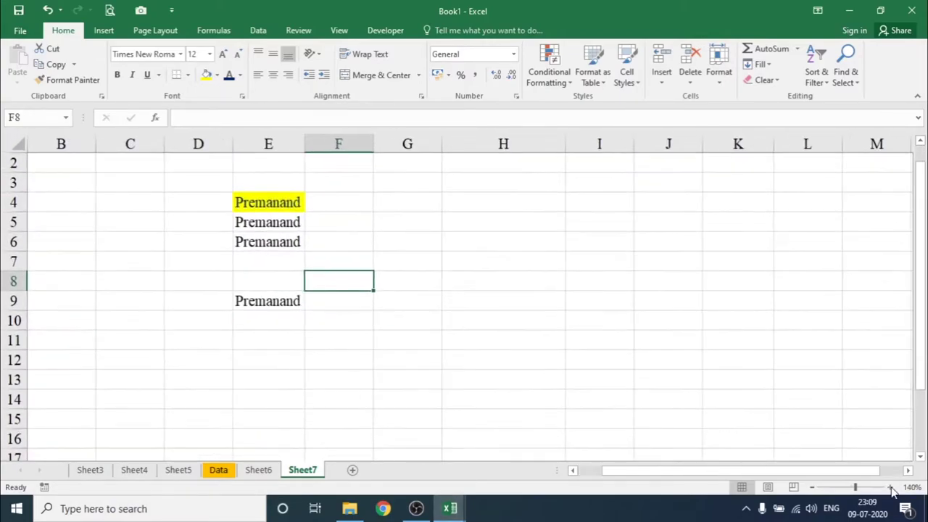
left_click(891, 487)
left_click(247, 217)
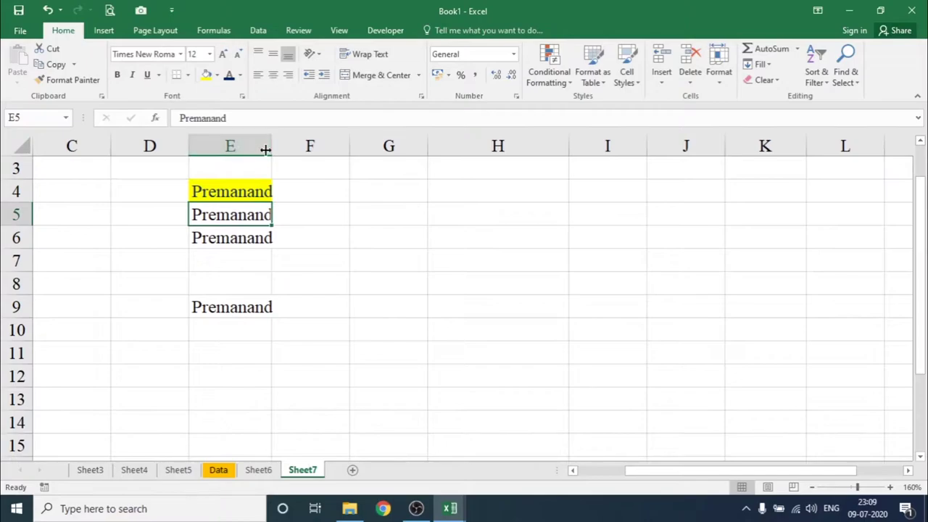
left_click_drag(272, 146, 296, 149)
left_click(232, 192)
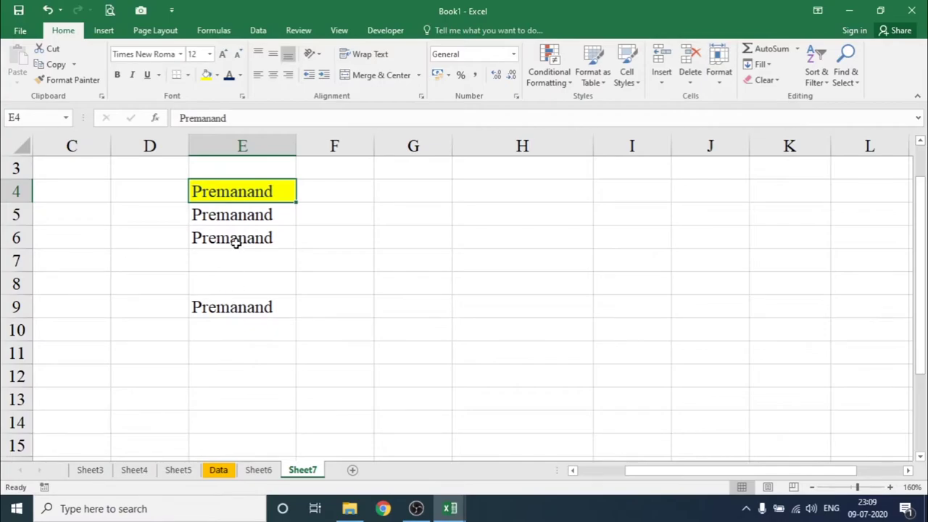
Use Format Painter to copy the yellow fill from E4 onto E5:E6, then onto E9.
left_click(247, 200)
left_click(83, 81)
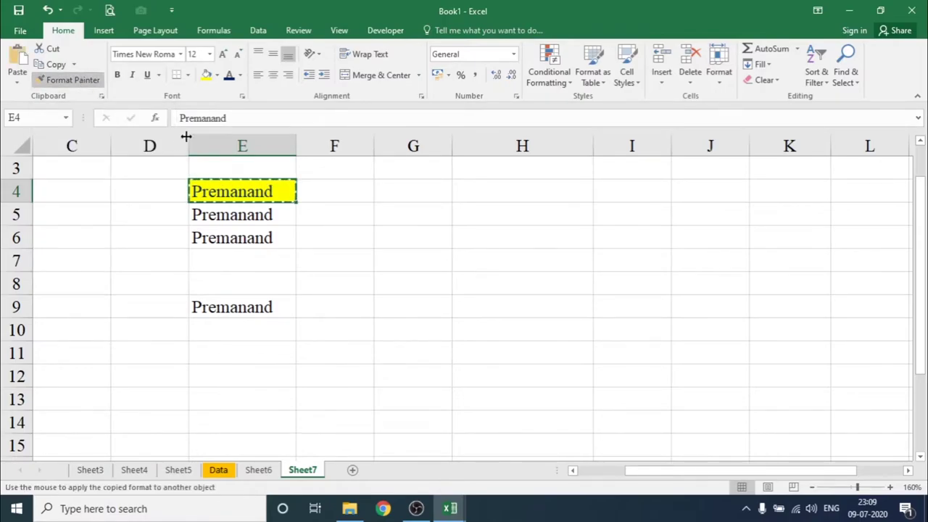
left_click_drag(259, 215, 255, 234)
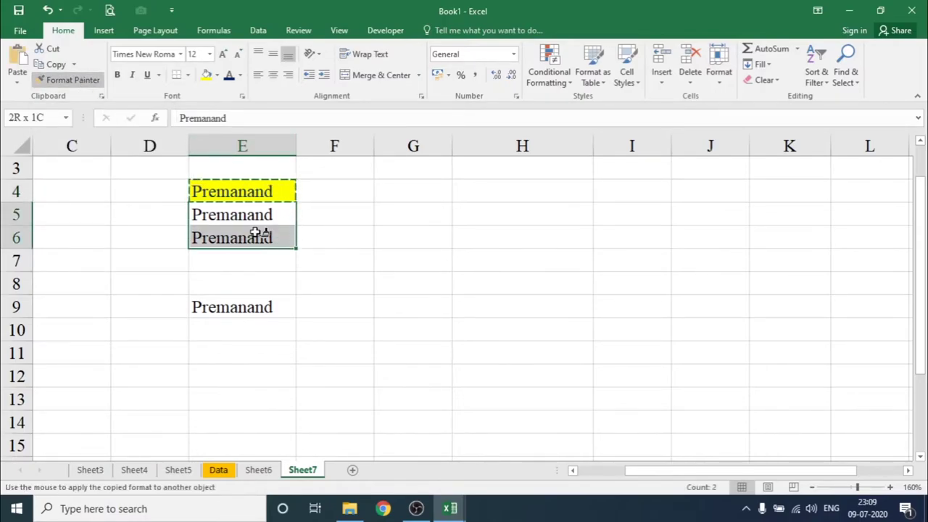
left_click(255, 233)
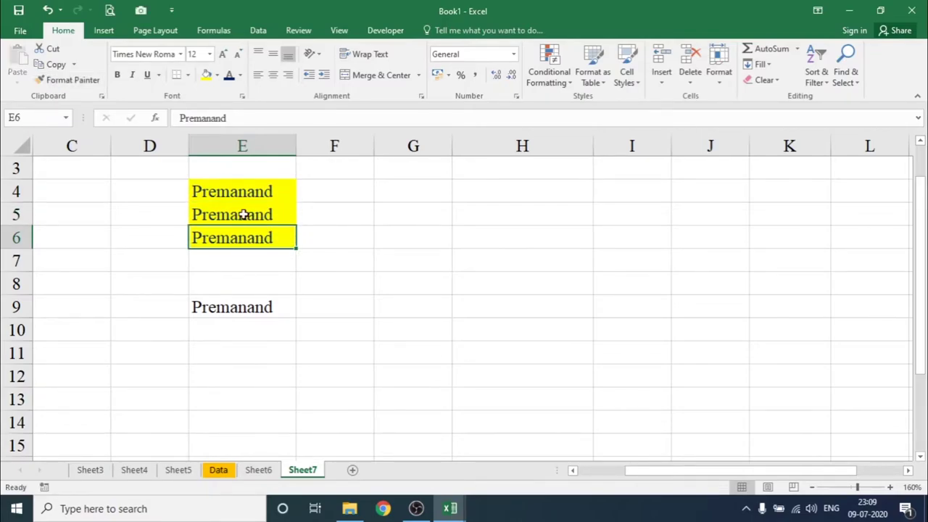
left_click(239, 216)
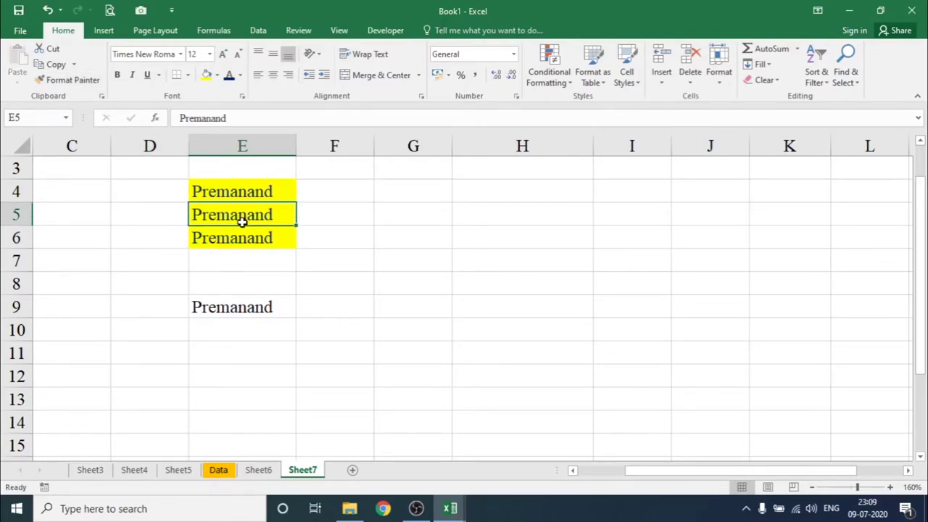
left_click(41, 80)
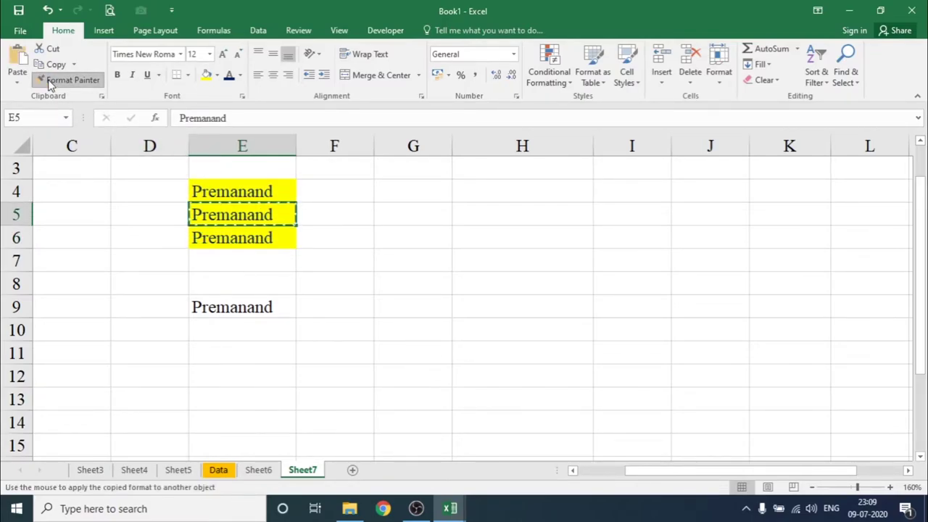
left_click(255, 309)
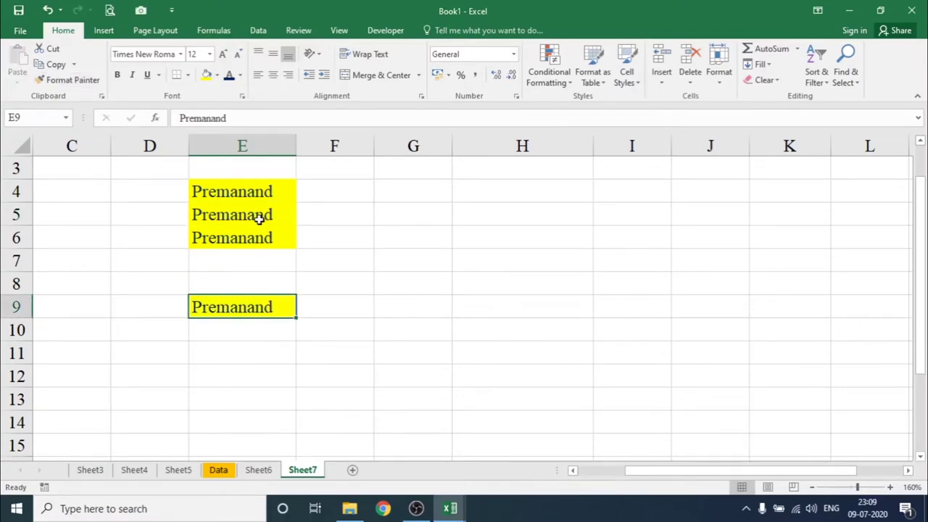
left_click(255, 195)
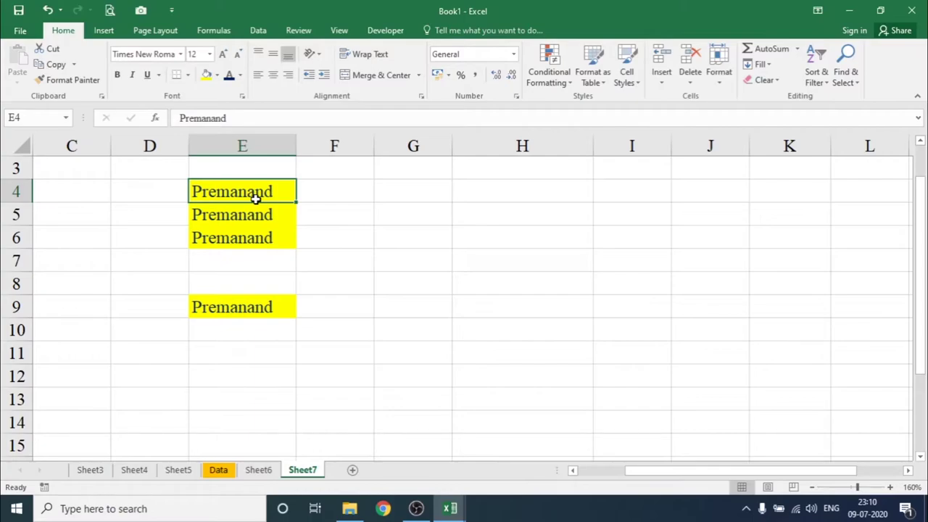
left_click(381, 190)
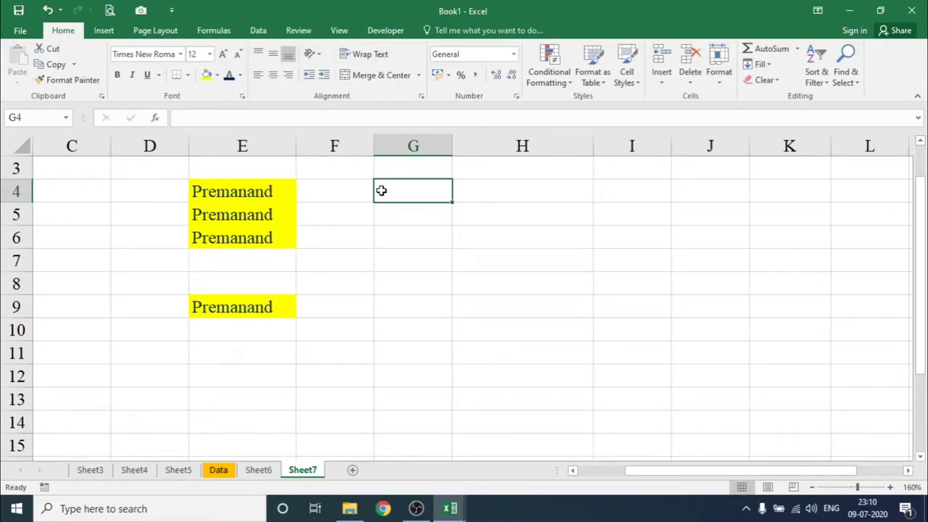
Enter 100 in G4, 200 in G7 and 500 in G10.
type("100")
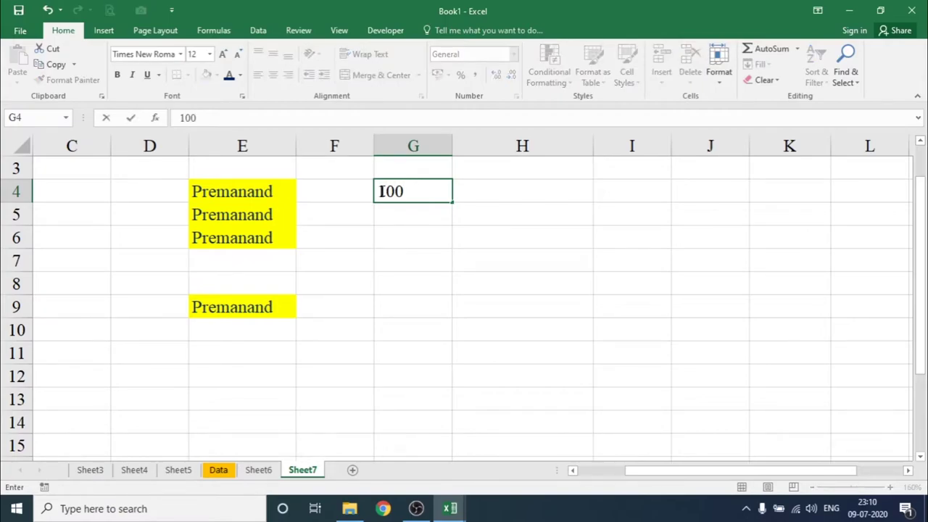
key("Return")
left_click(390, 257)
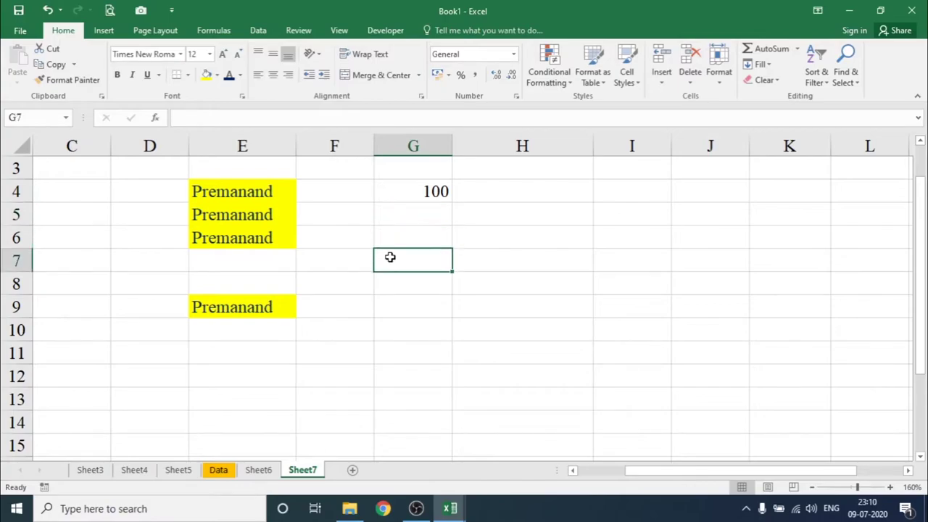
type("1")
key("BackSpace")
type("2")
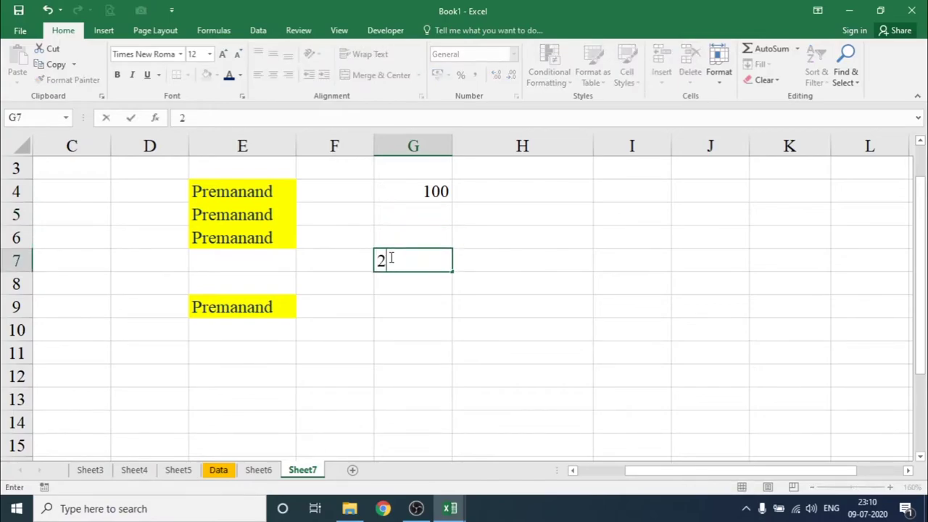
type("00")
key("Return")
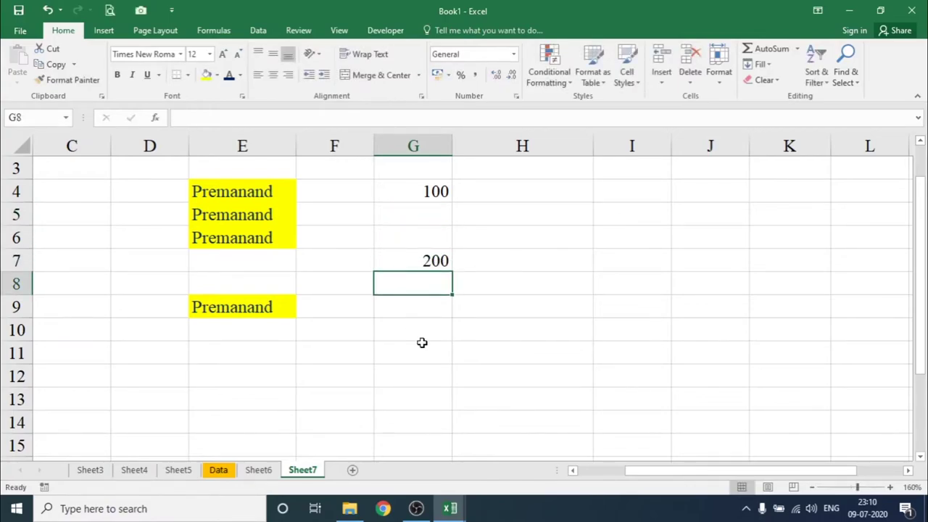
left_click(420, 330)
type("5")
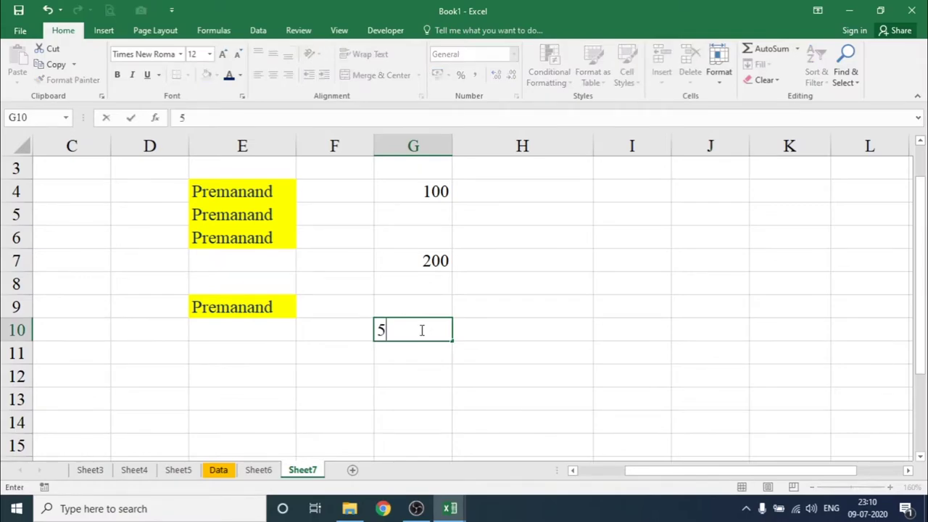
type("00")
key("Return")
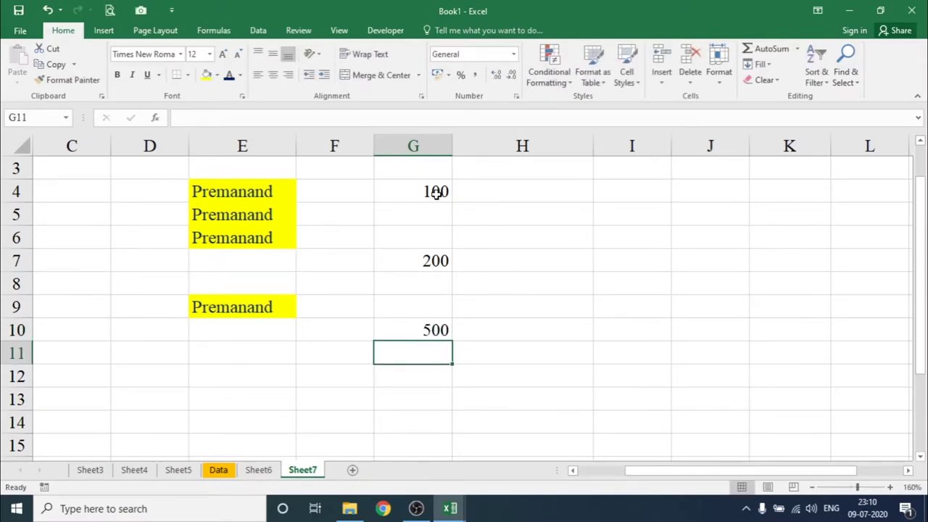
Copy G4:G10 into H4:H10 and adjust the width of column H.
left_click_drag(435, 192, 432, 336)
key("ctrl+c")
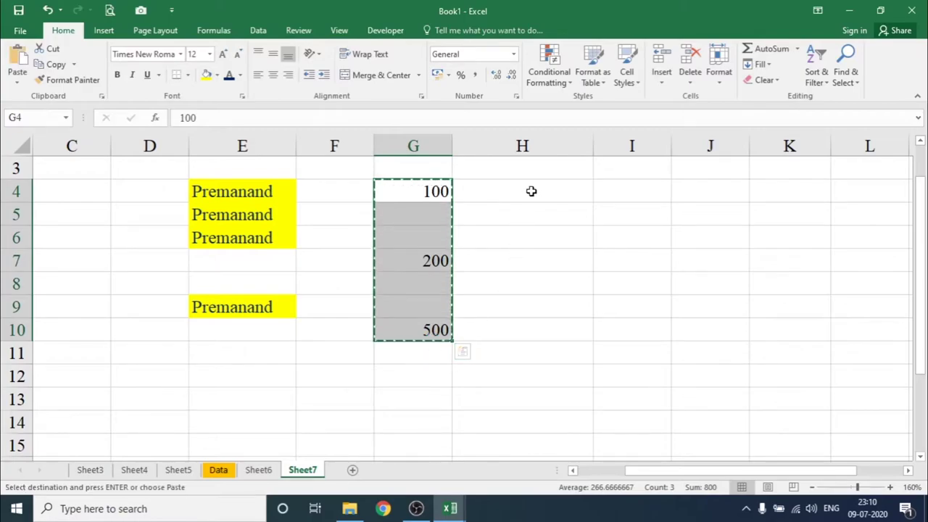
left_click(534, 190)
key("ctrl+v")
key("Escape")
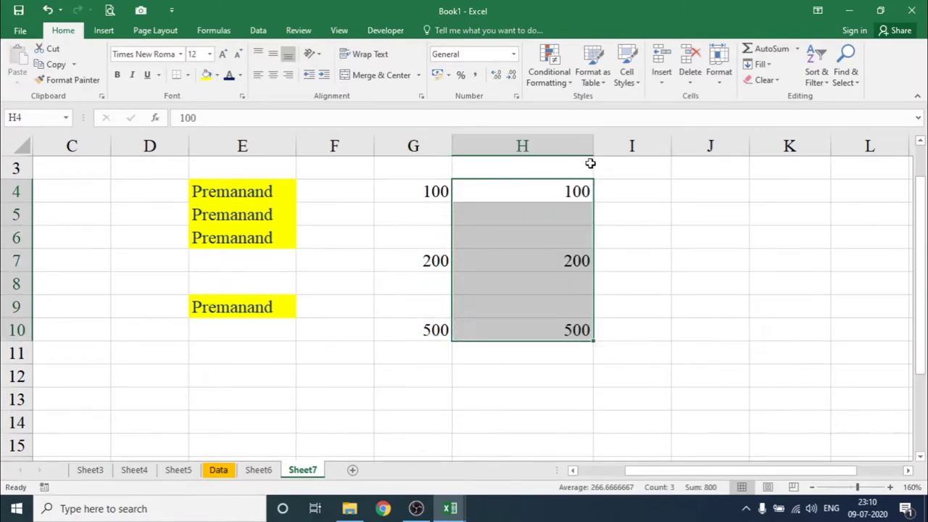
mouse_move(593, 145)
left_mouse_down()
mouse_move(487, 144)
mouse_move(553, 143)
left_mouse_up()
left_click(516, 232)
Copy the 100 in G4 and select G7 as the target.
left_click(440, 189)
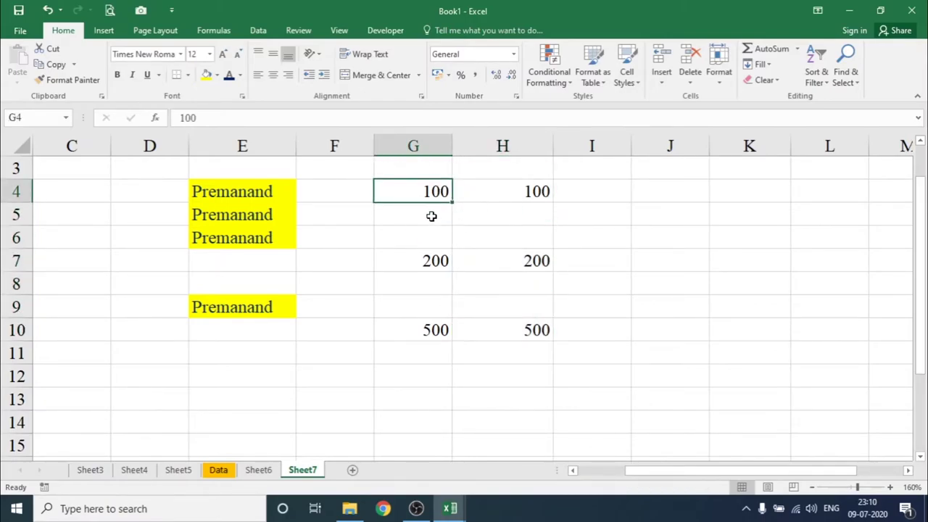
key("ctrl+c")
left_click(431, 263)
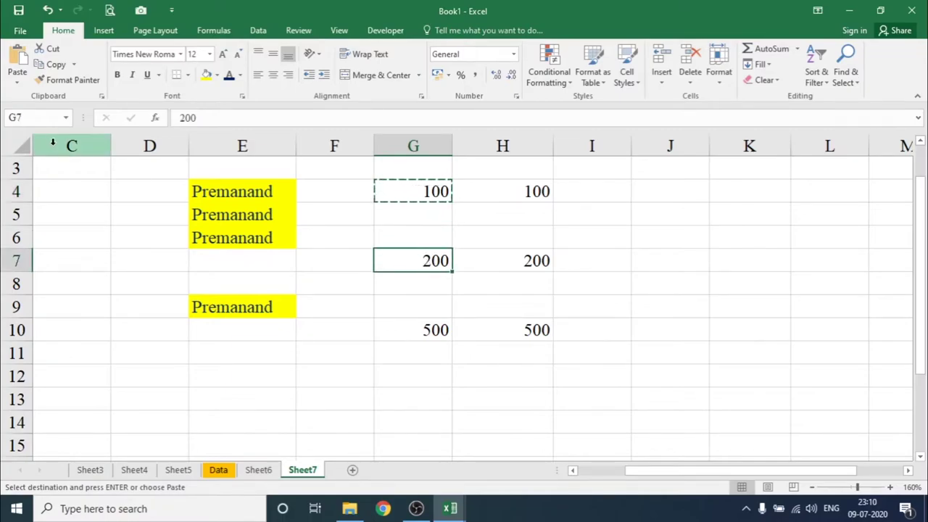
Paste Special the copied 100 onto G7 with the Add operation, making it 300.
left_click(17, 81)
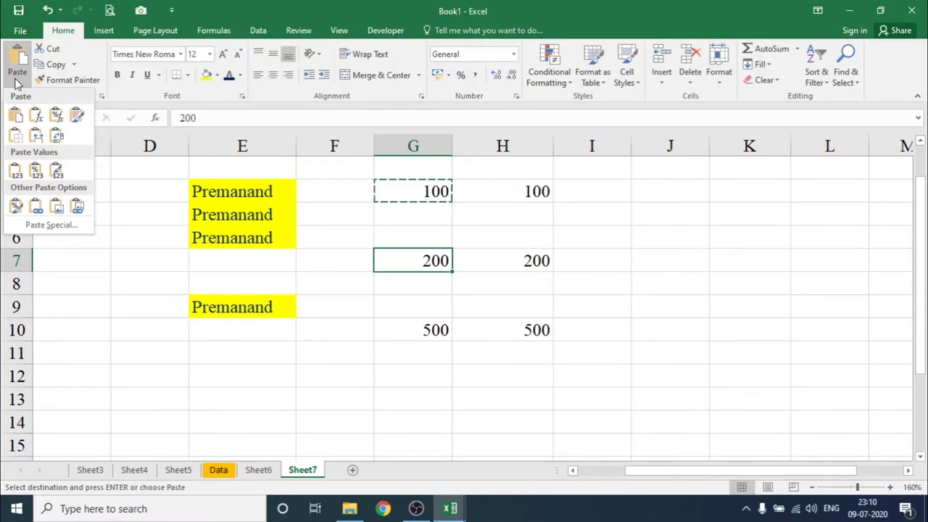
left_click(44, 226)
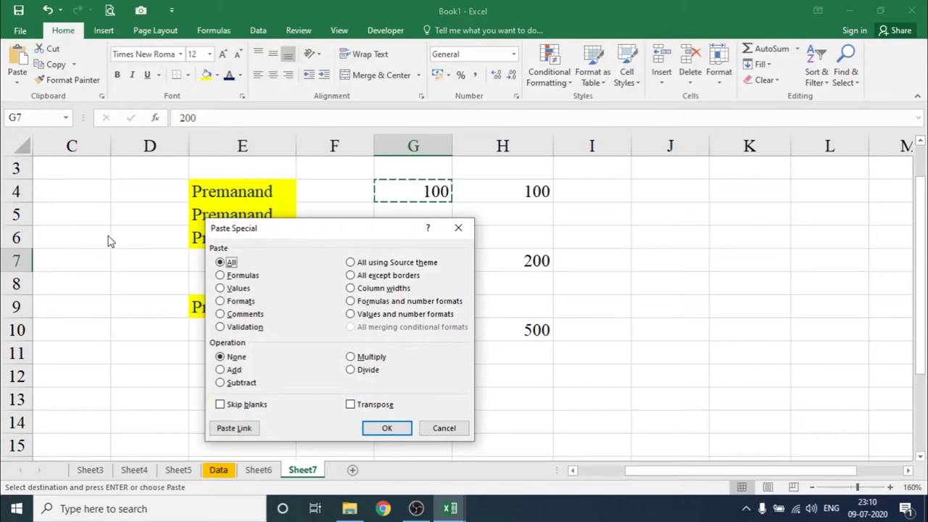
left_click(220, 369)
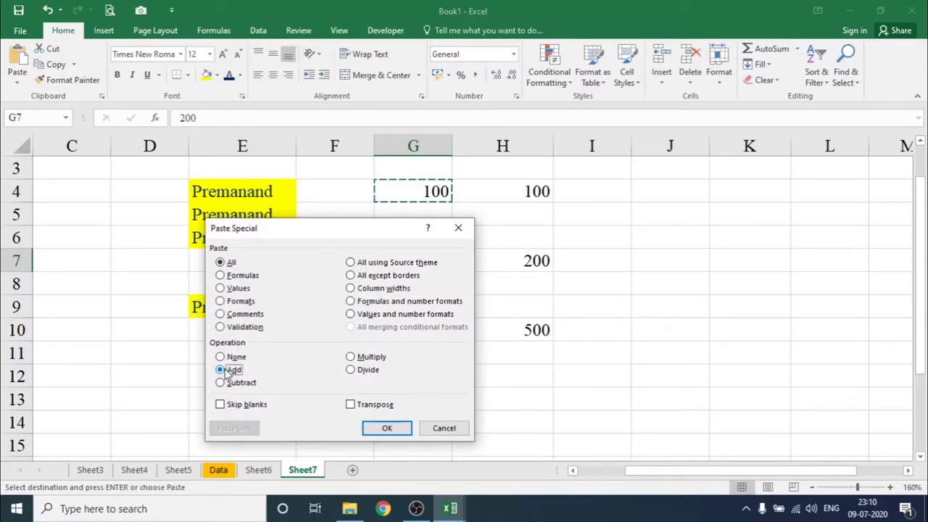
mouse_move(353, 231)
left_mouse_down()
mouse_move(651, 190)
mouse_move(656, 173)
left_mouse_up()
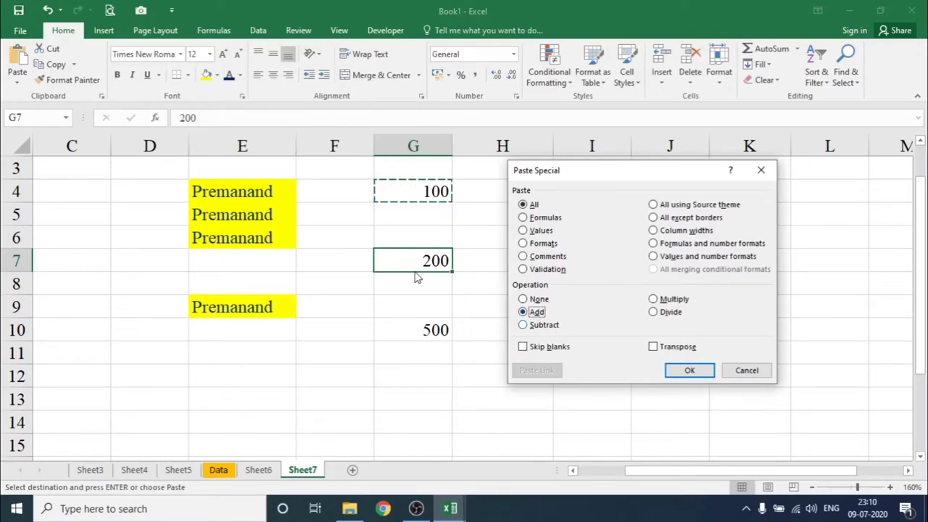
left_click(690, 370)
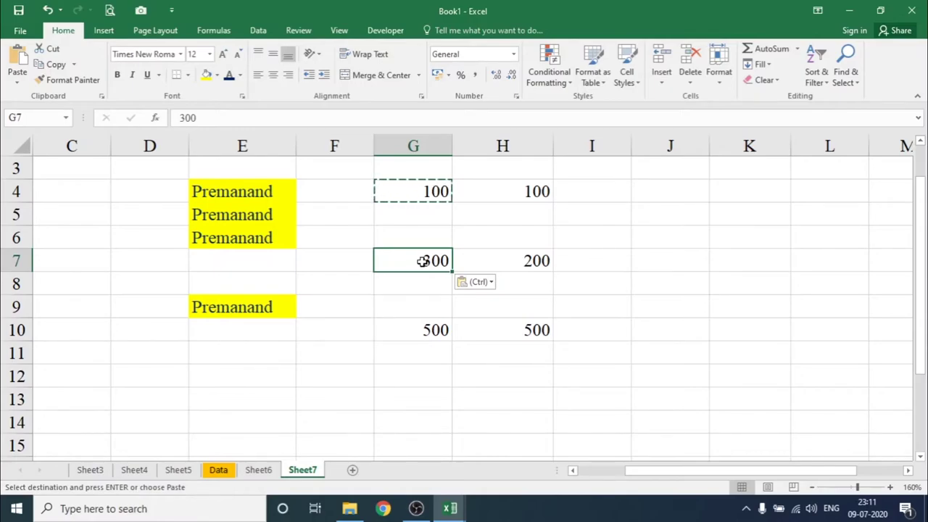
Copy G7's 300 and select G4 as the target.
key("Escape")
key("ctrl+c")
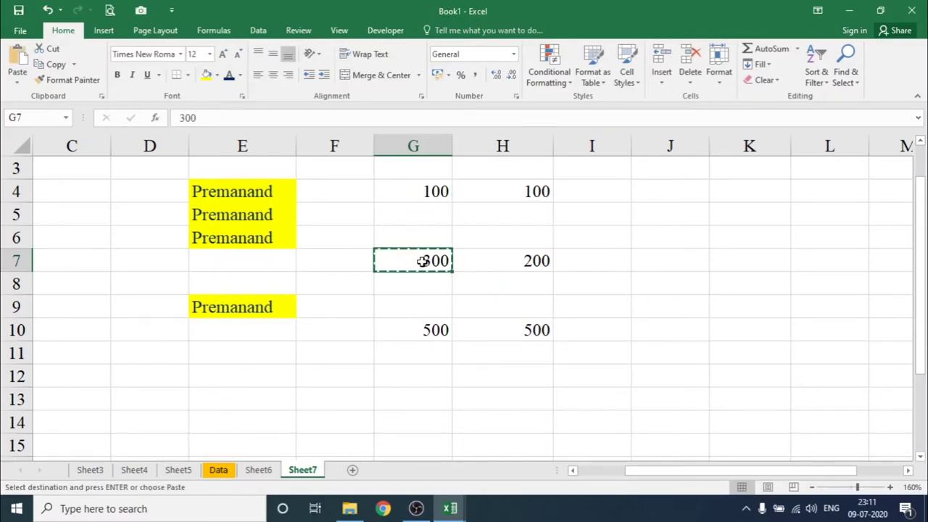
left_click(411, 191)
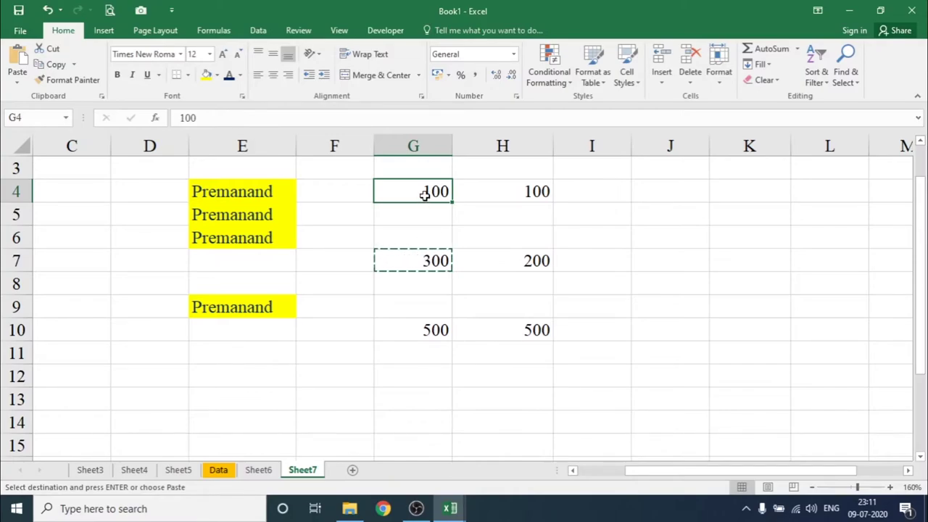
Paste Special the 300 onto G4 with Add, turning its 100 into 400.
left_click(18, 81)
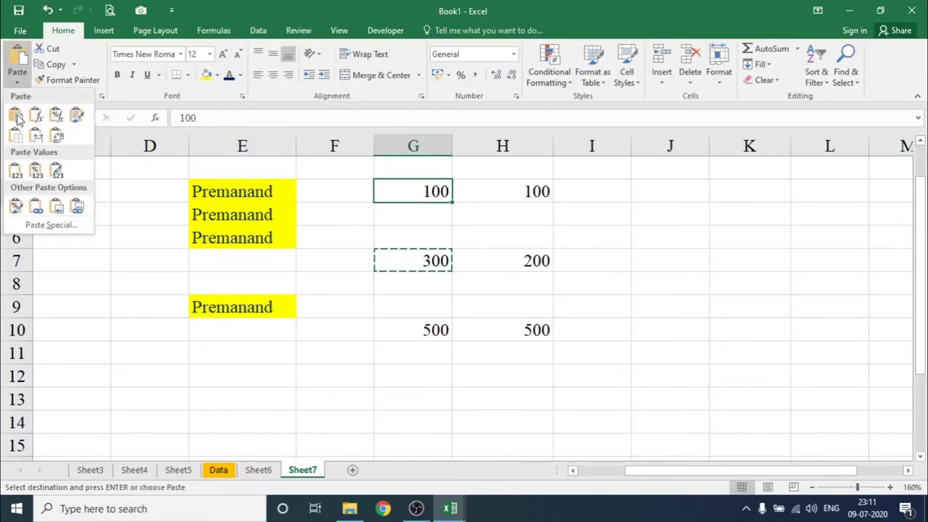
left_click(45, 227)
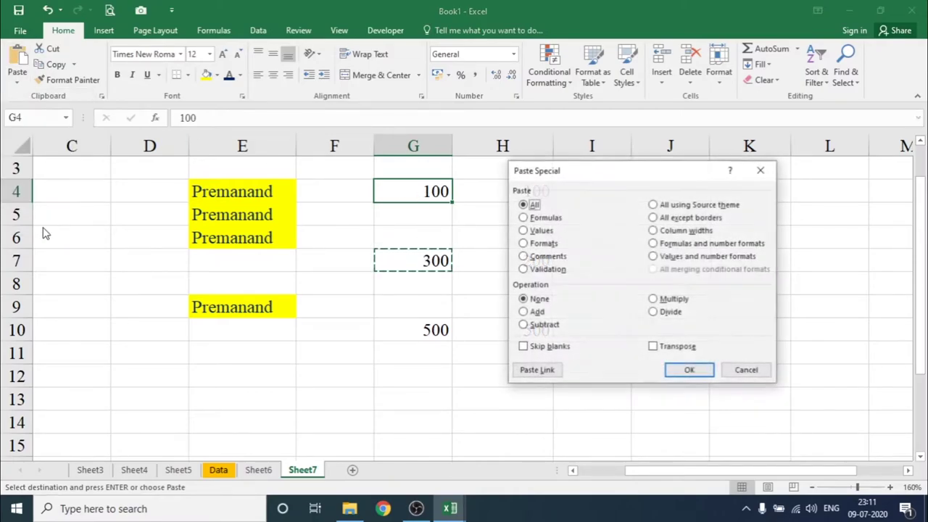
left_click(536, 314)
left_click(688, 371)
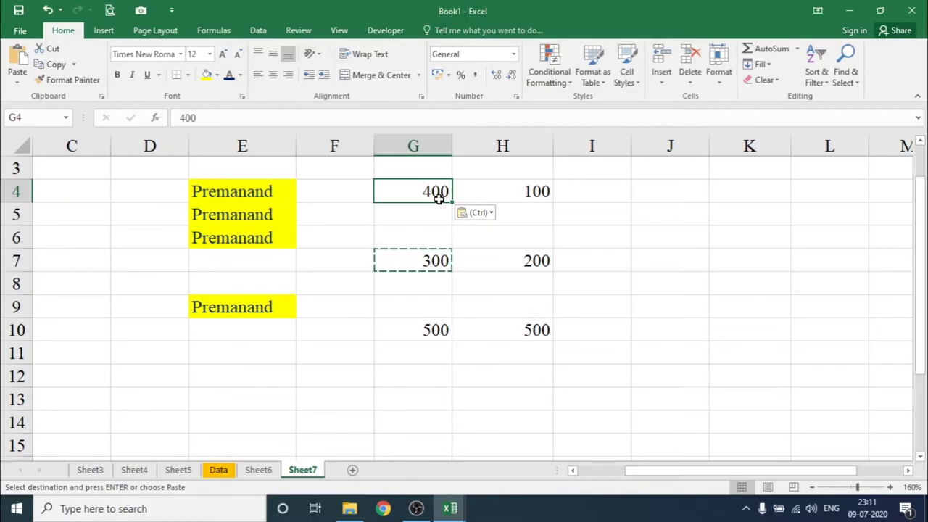
key("Escape")
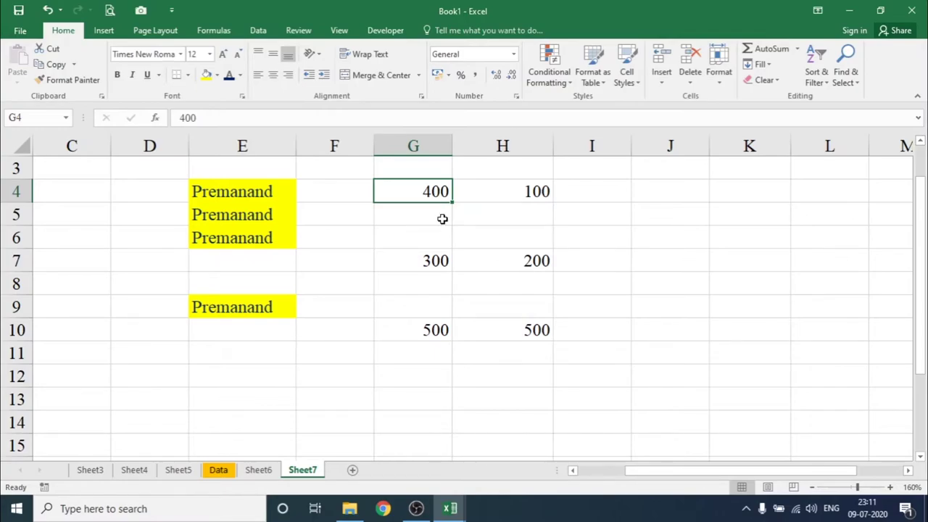
Copy G4's 400 and Paste Special it onto G7 with Subtract, giving -100.
key("ctrl+c")
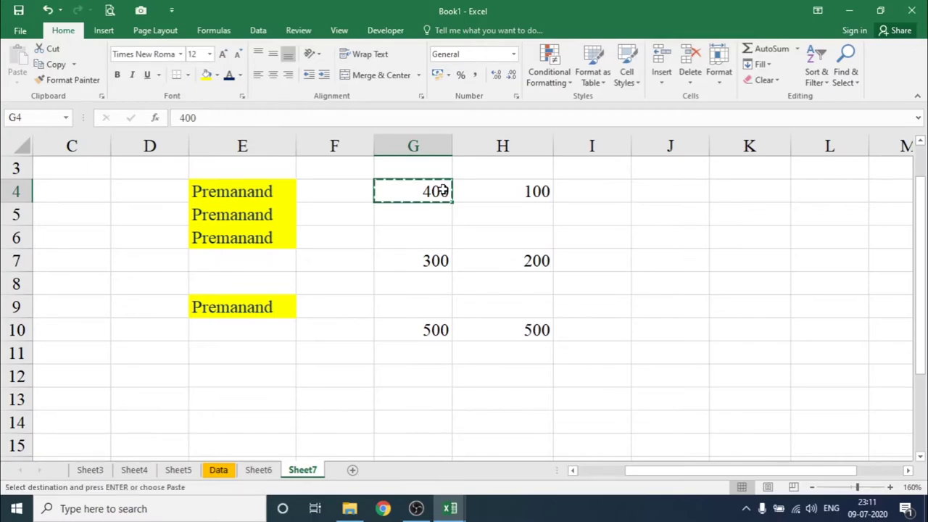
left_click(440, 256)
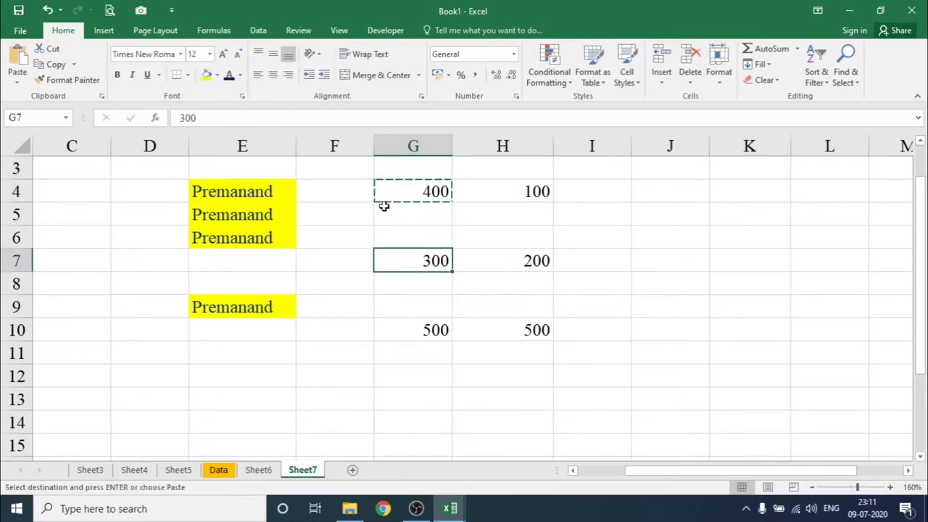
left_click(17, 81)
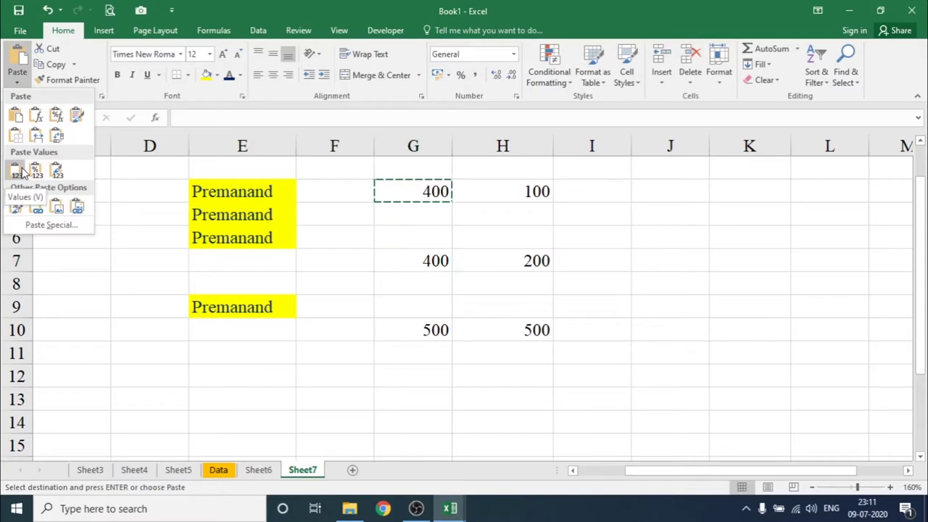
left_click(31, 224)
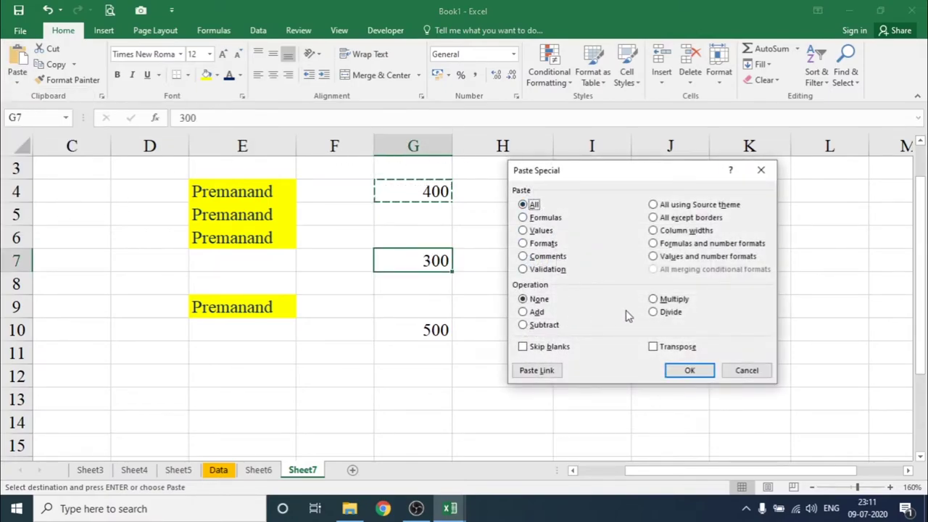
left_click(537, 326)
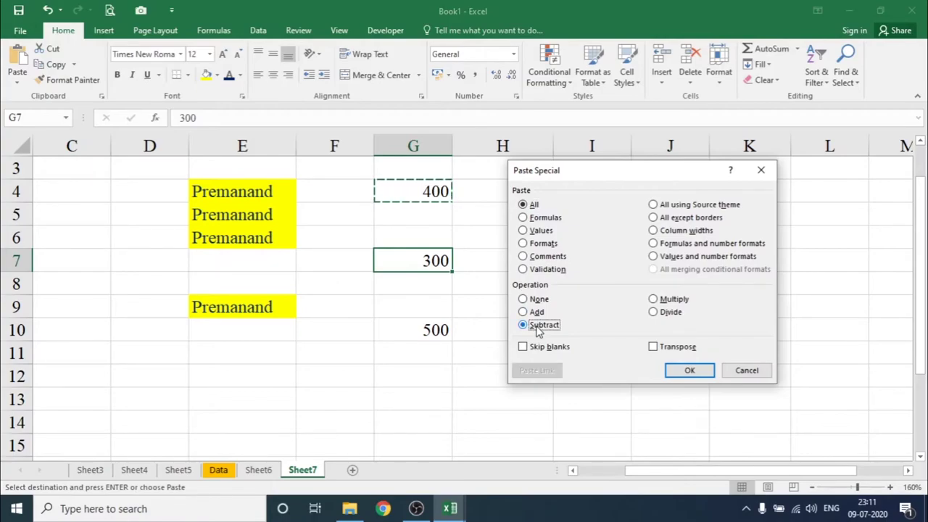
left_click(687, 371)
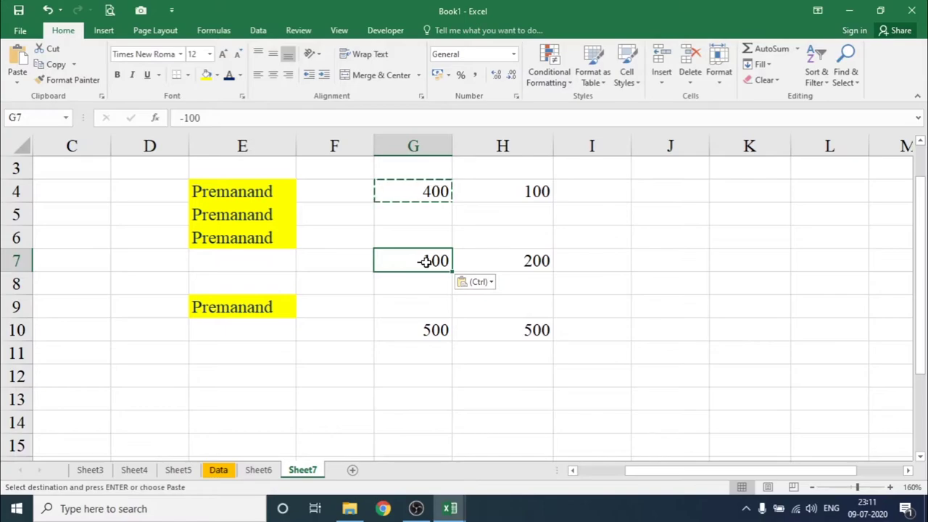
key("Escape")
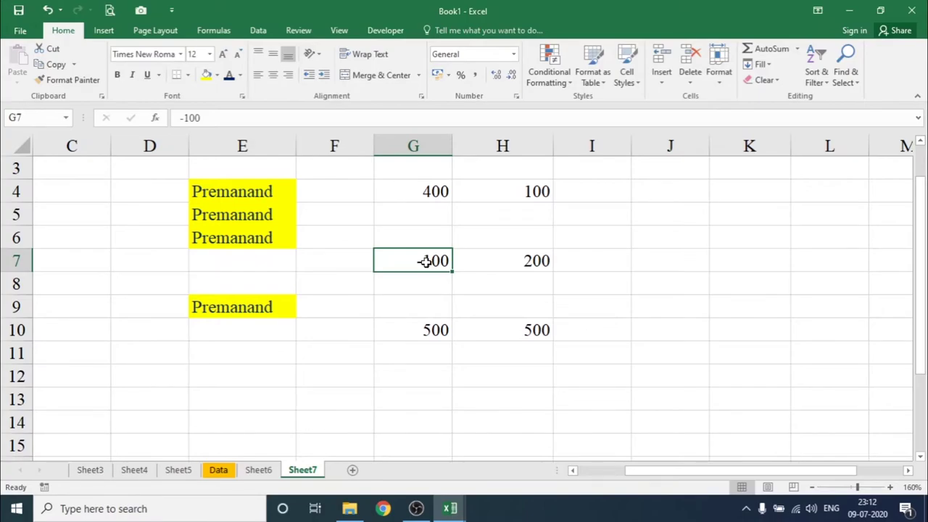
left_click(426, 193)
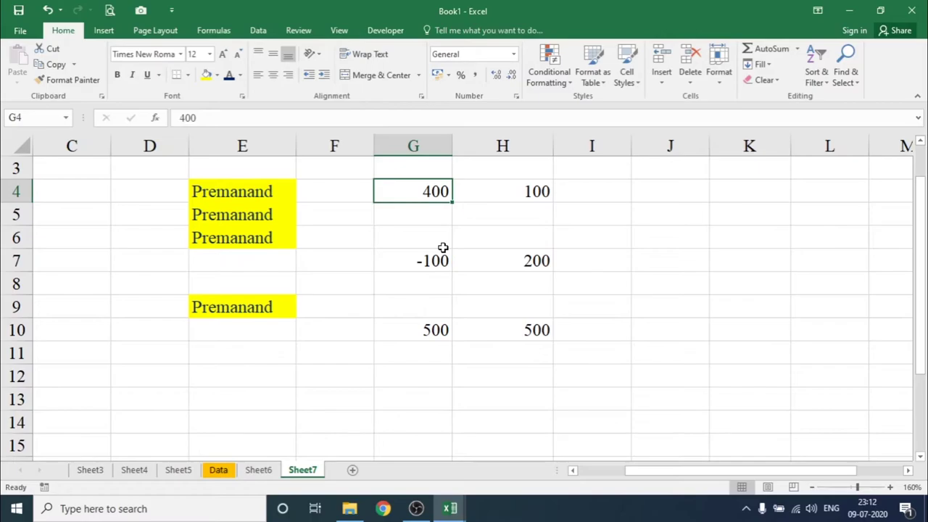
Copy G4's 400 and Paste Special Multiply onto G10, turning 500 into 200000.
left_click(432, 326)
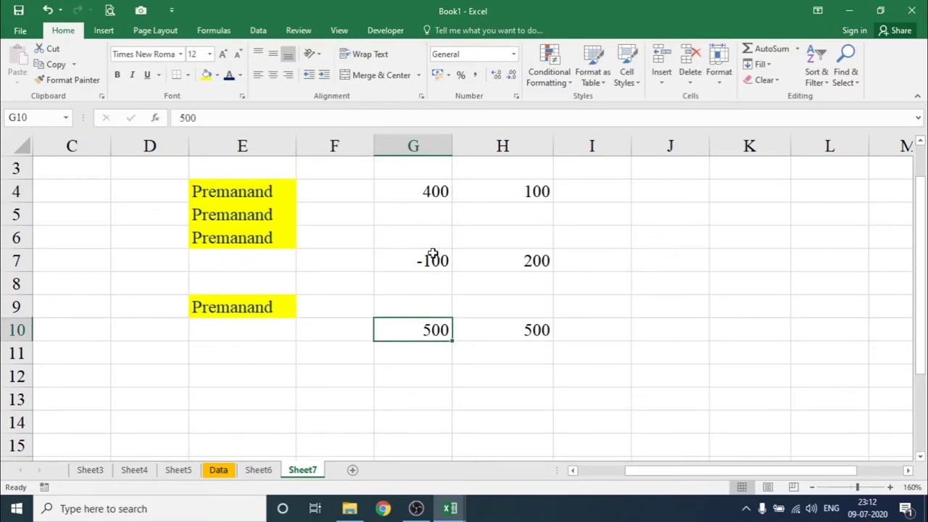
left_click(421, 194)
key("ctrl+c")
left_click(429, 331)
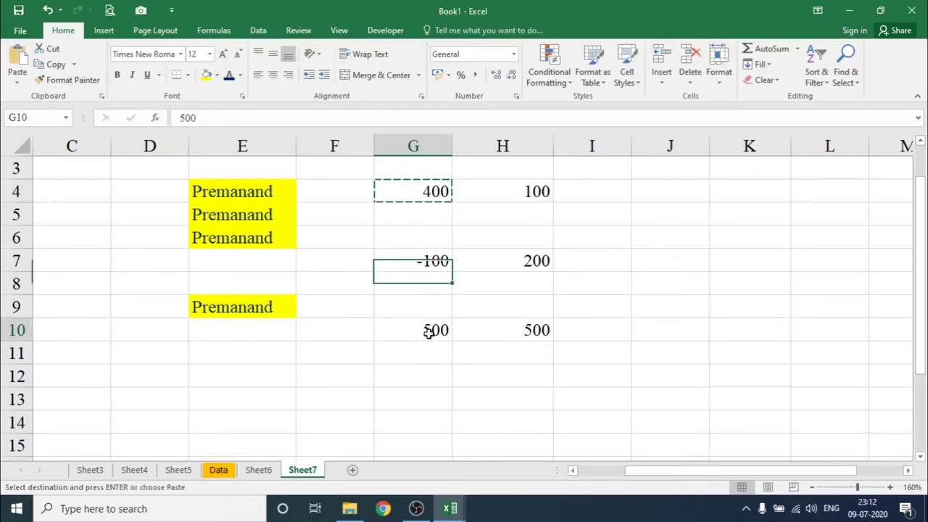
left_click(17, 82)
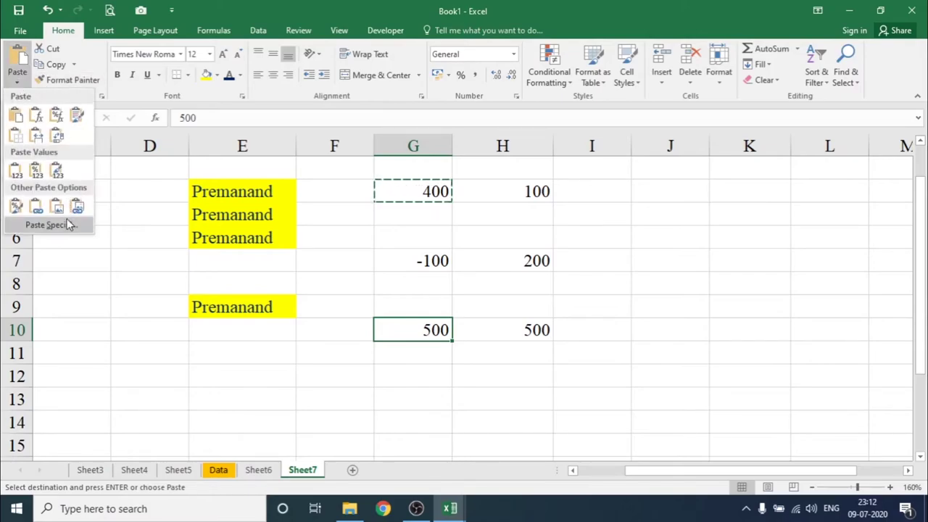
left_click(69, 225)
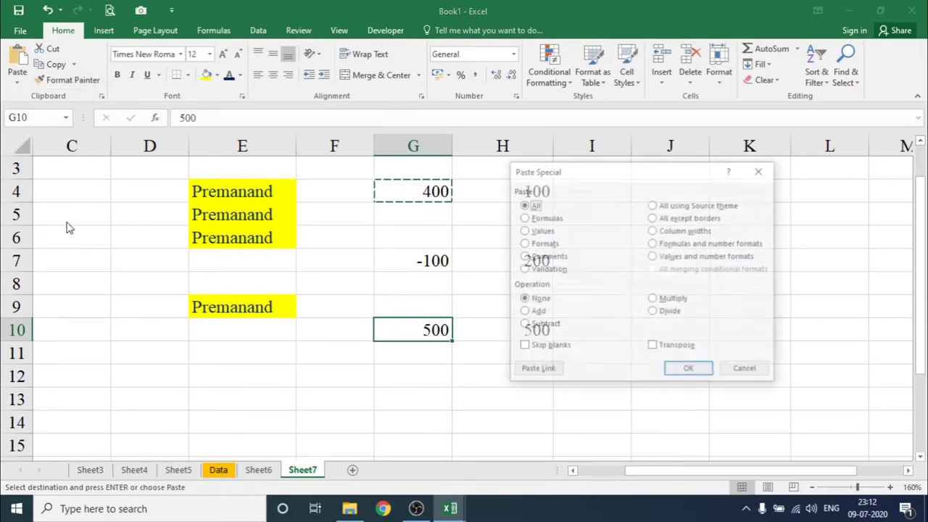
left_click(674, 300)
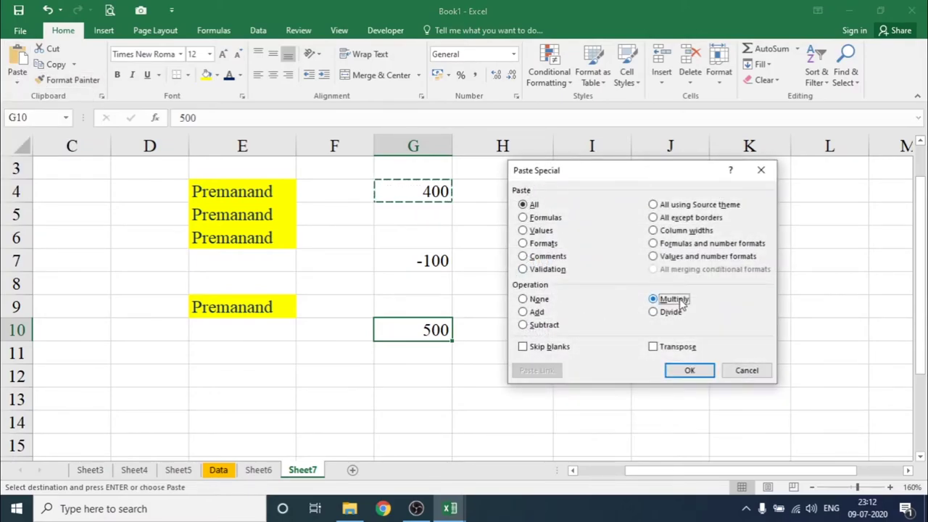
left_click(686, 374)
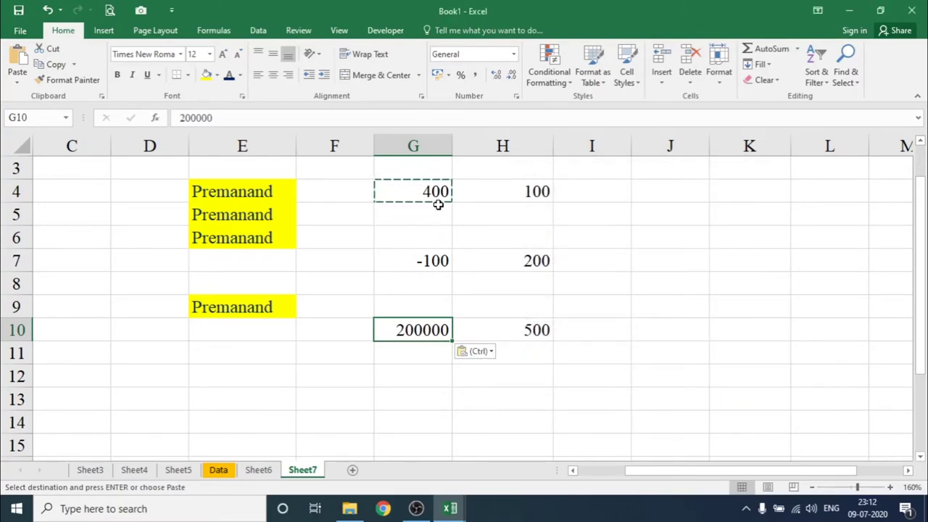
Format G10 as Accounting with no decimal places, showing 2,00,000.
left_click(474, 75)
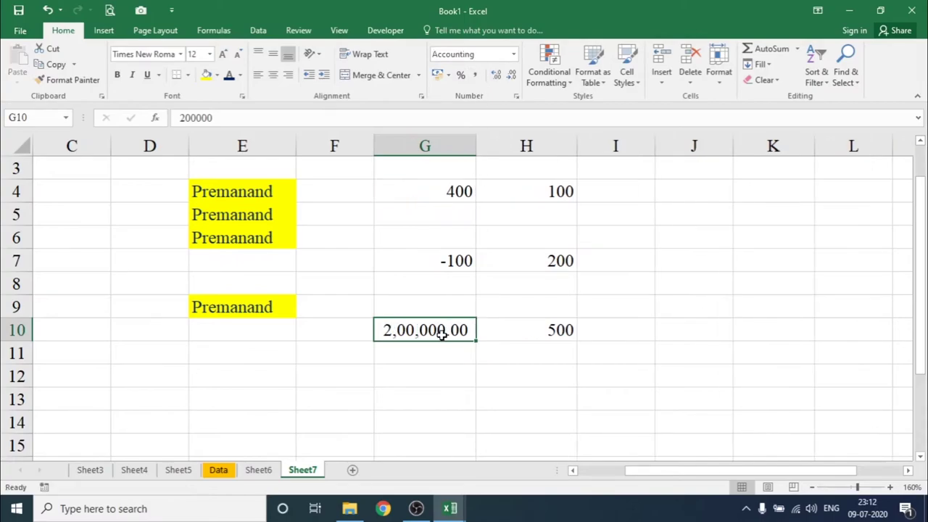
left_click(511, 75)
left_click(511, 74)
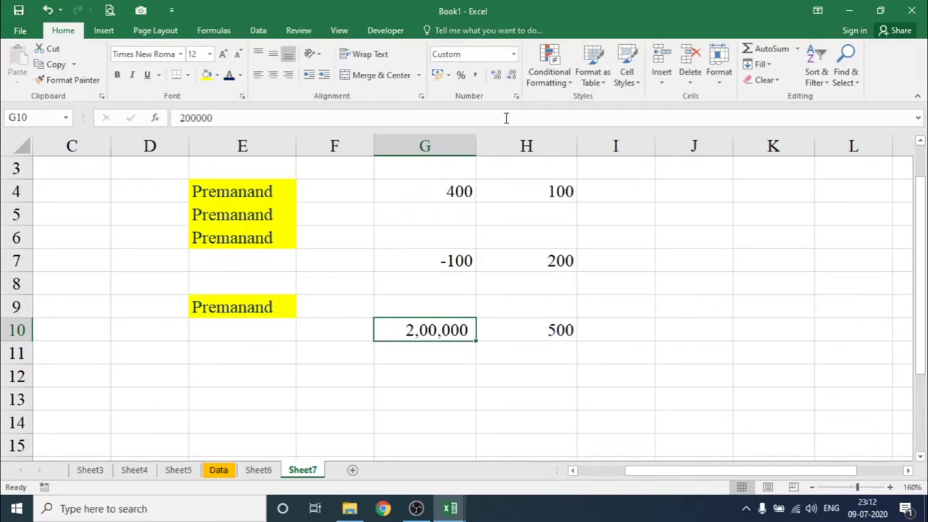
left_click(487, 326)
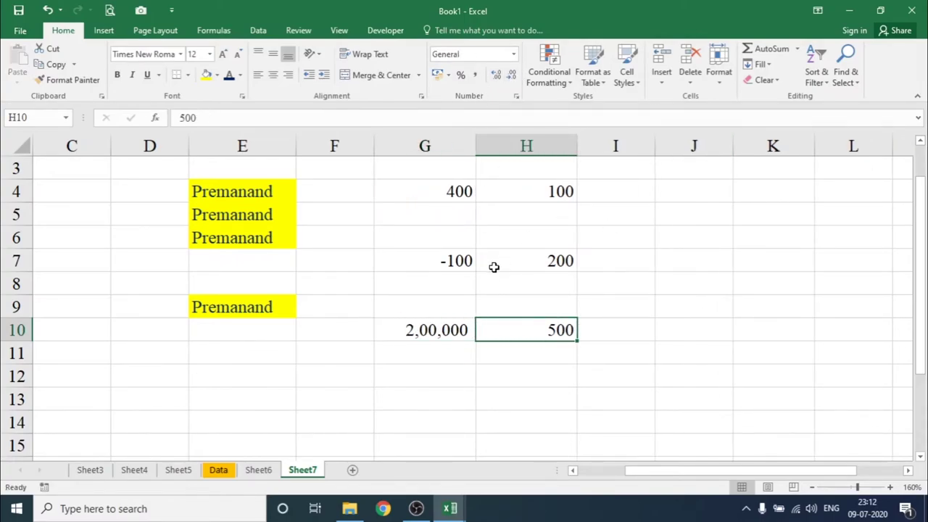
Copy H10's 500 and Paste Special Divide onto G10, returning it to 400, then copy G10.
left_click(446, 323)
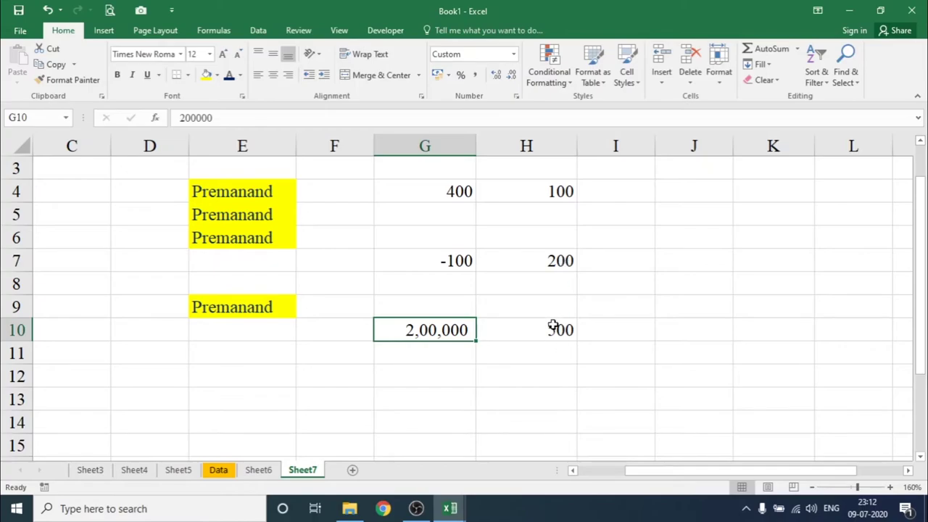
left_click(553, 326)
key("ctrl+c")
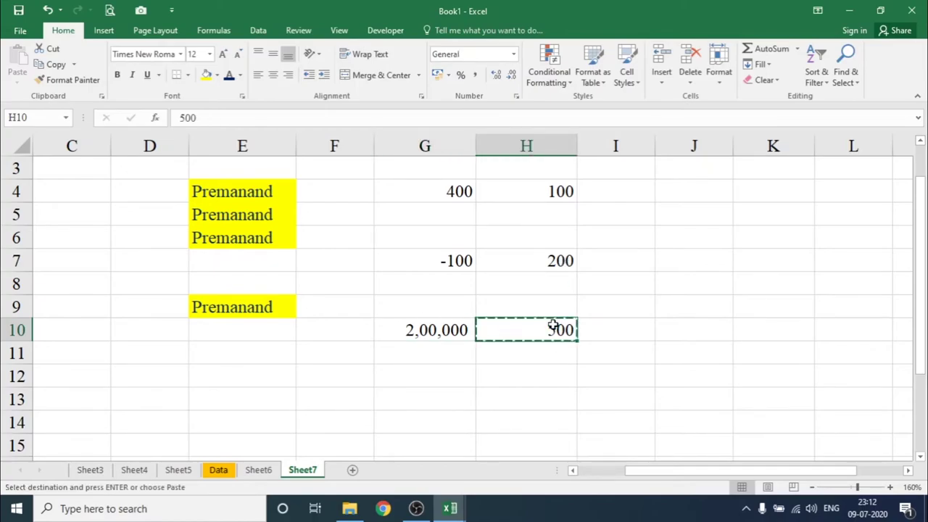
left_click(451, 330)
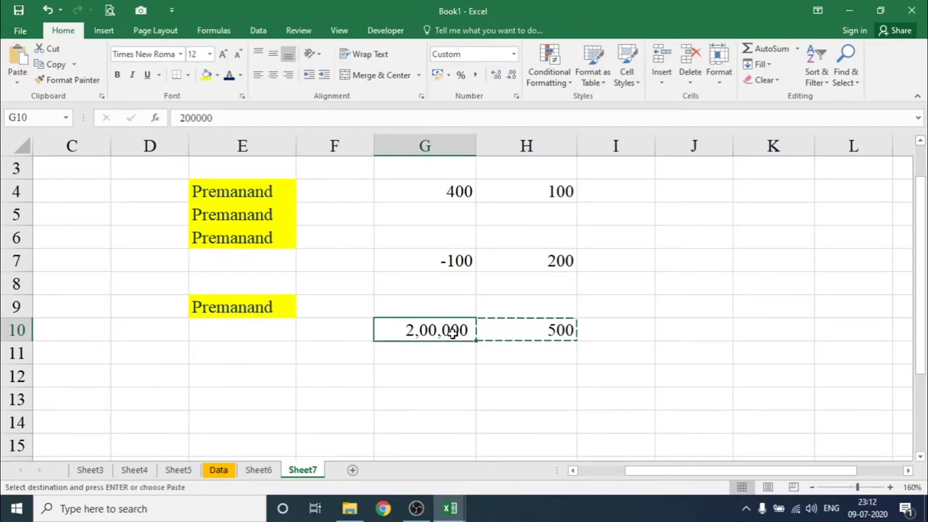
left_click(16, 84)
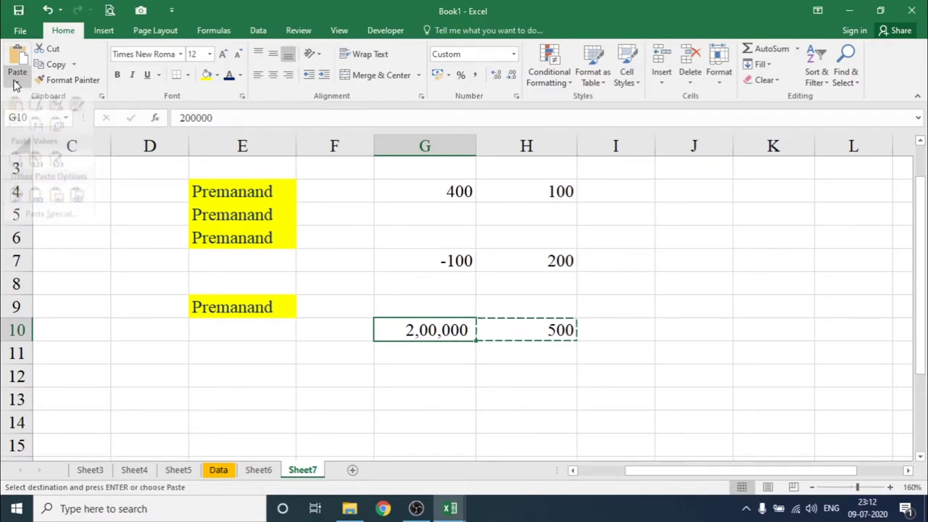
left_click(47, 226)
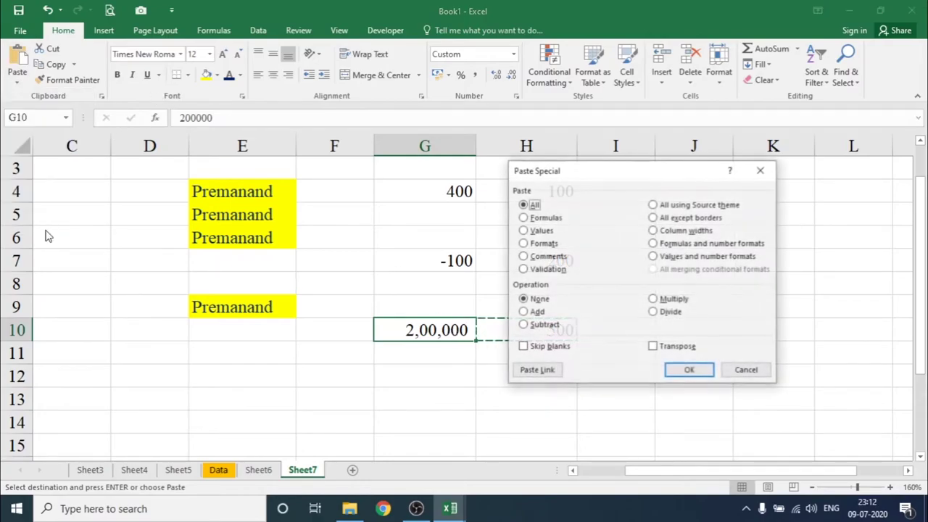
left_click(670, 314)
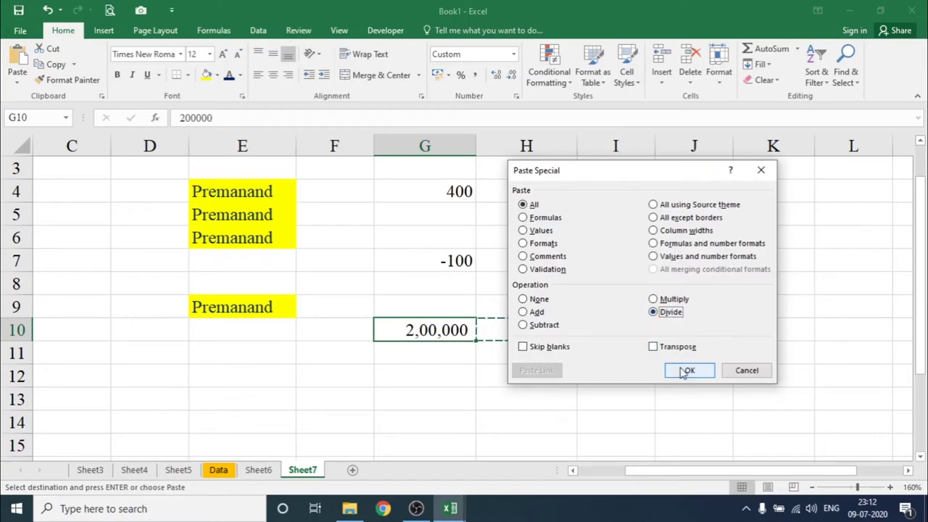
left_click(681, 370)
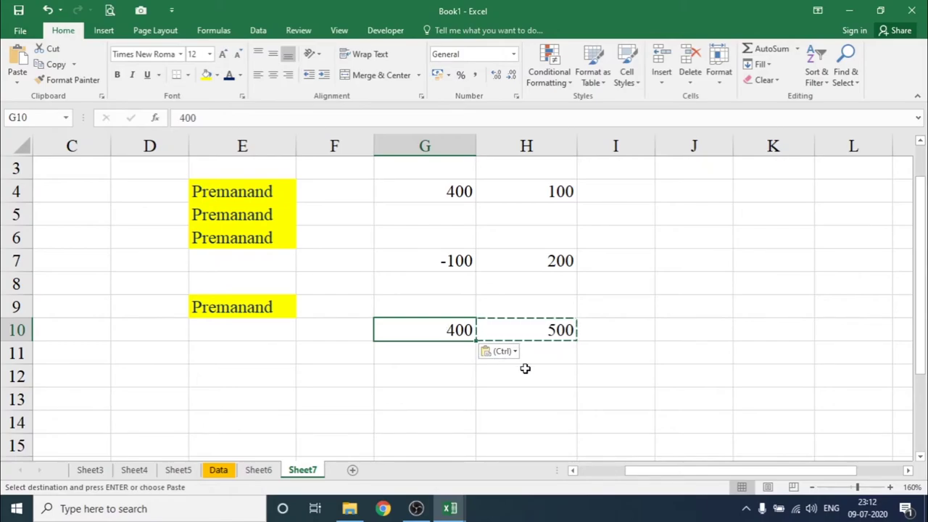
key("ctrl+c")
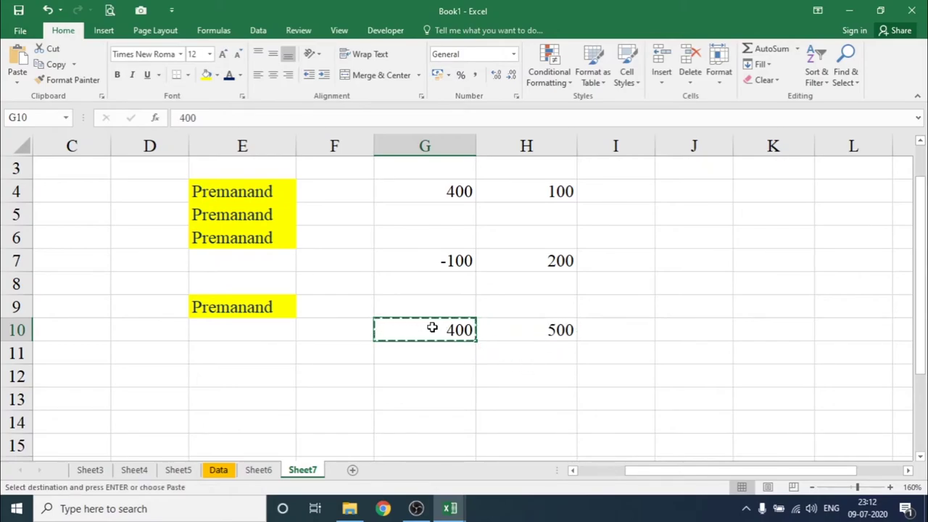
Paste the copied G10 as a picture and place it under G10 across rows 11–12.
left_click(12, 81)
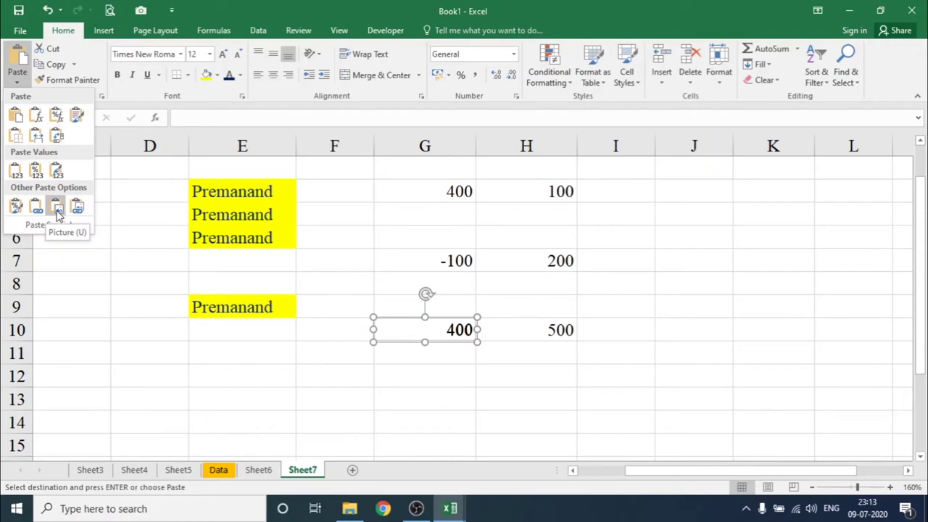
left_click(58, 210)
mouse_move(445, 327)
left_mouse_down()
mouse_move(616, 297)
mouse_move(570, 325)
left_mouse_up()
left_click_drag(453, 376, 438, 371)
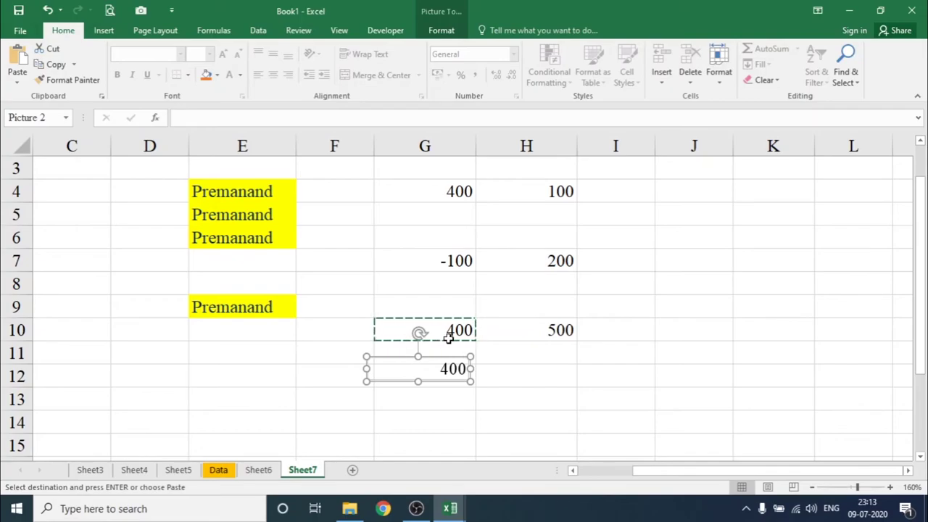
key("Escape")
left_click(450, 264)
left_click(443, 182)
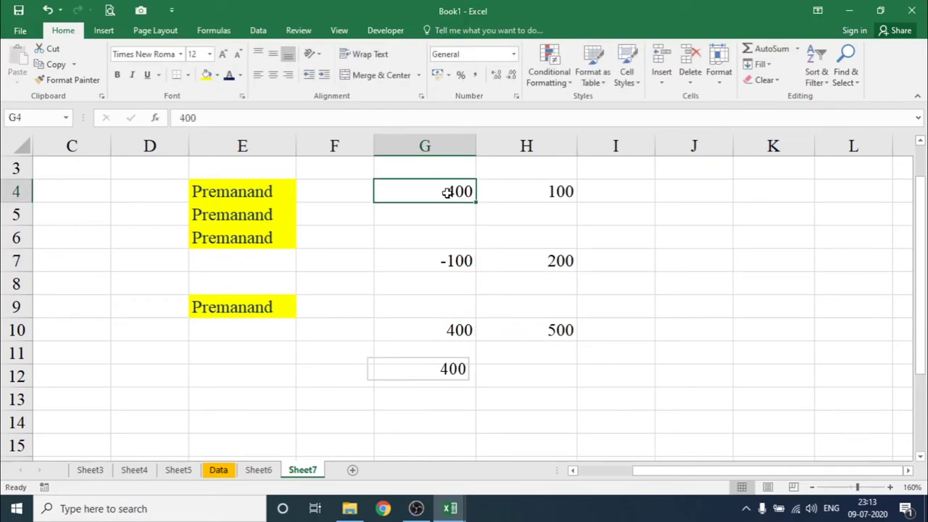
Copy G4's 400, open Paste Special from the right-click menu, and move the dialog clear of column G.
key("ctrl+c")
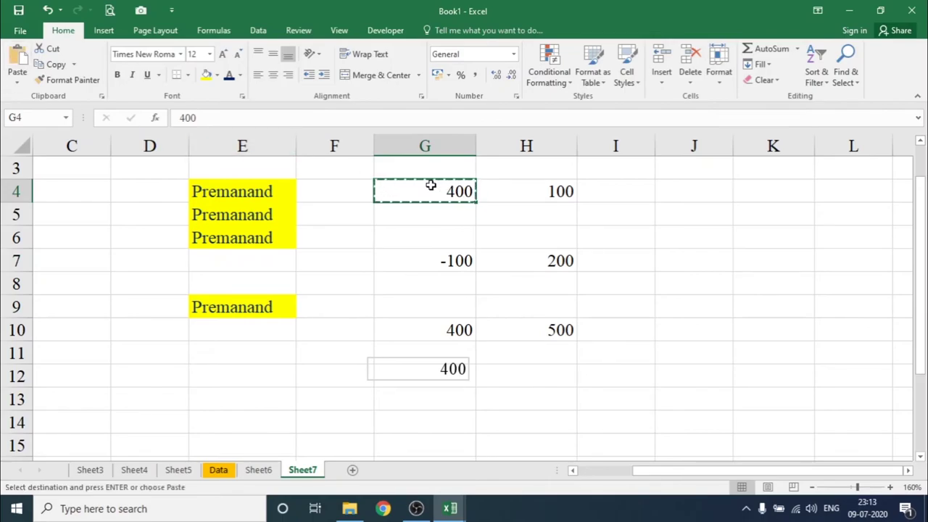
right_click(429, 182)
mouse_move(492, 266)
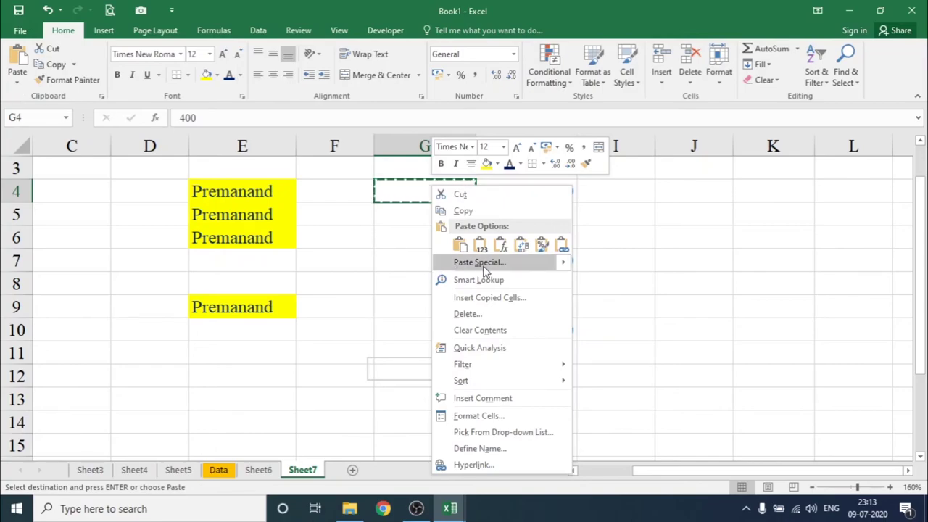
left_click(555, 266)
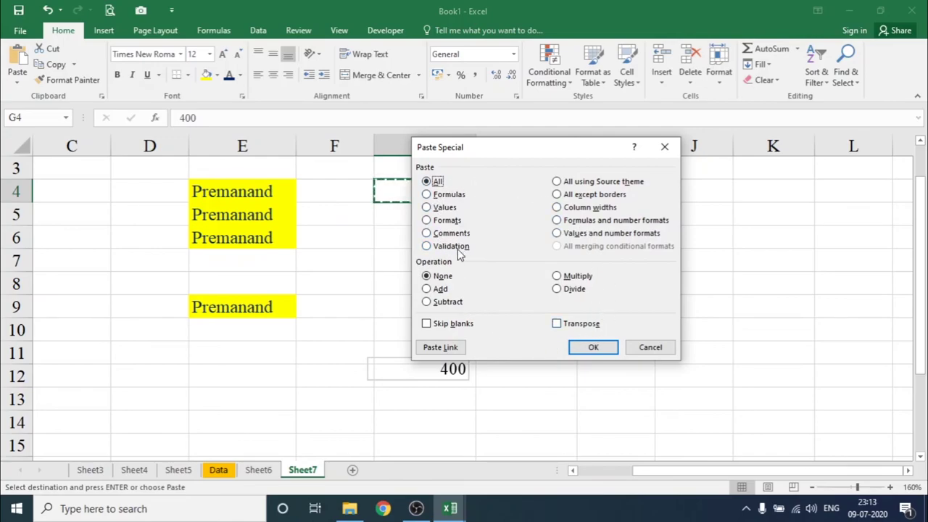
left_click_drag(472, 153, 564, 129)
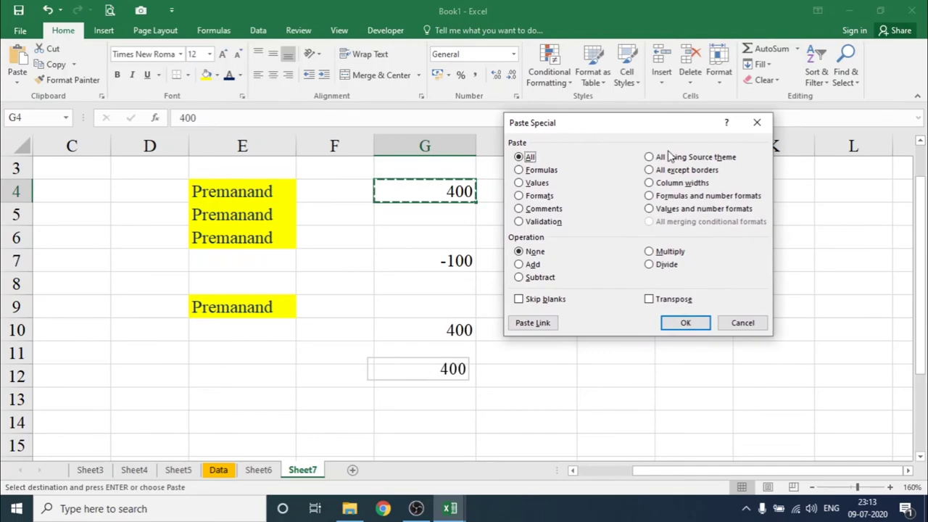